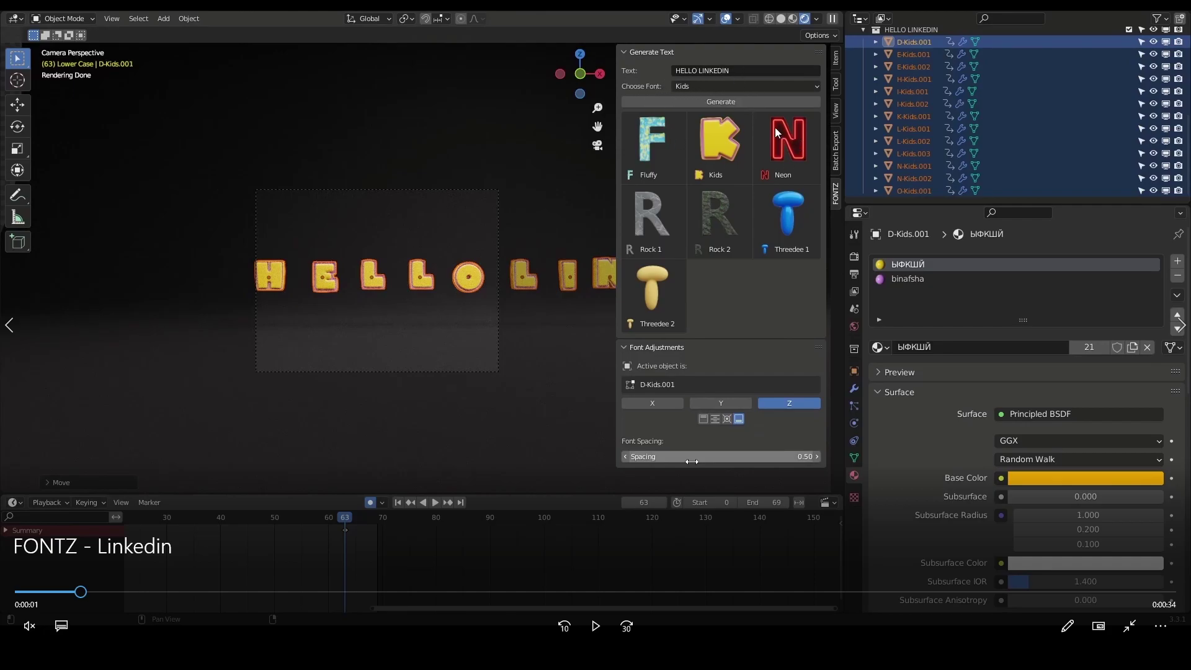
Play the FONTZ - Linkedin preview video and pause it near the end
{"action": "key", "text": "space"}
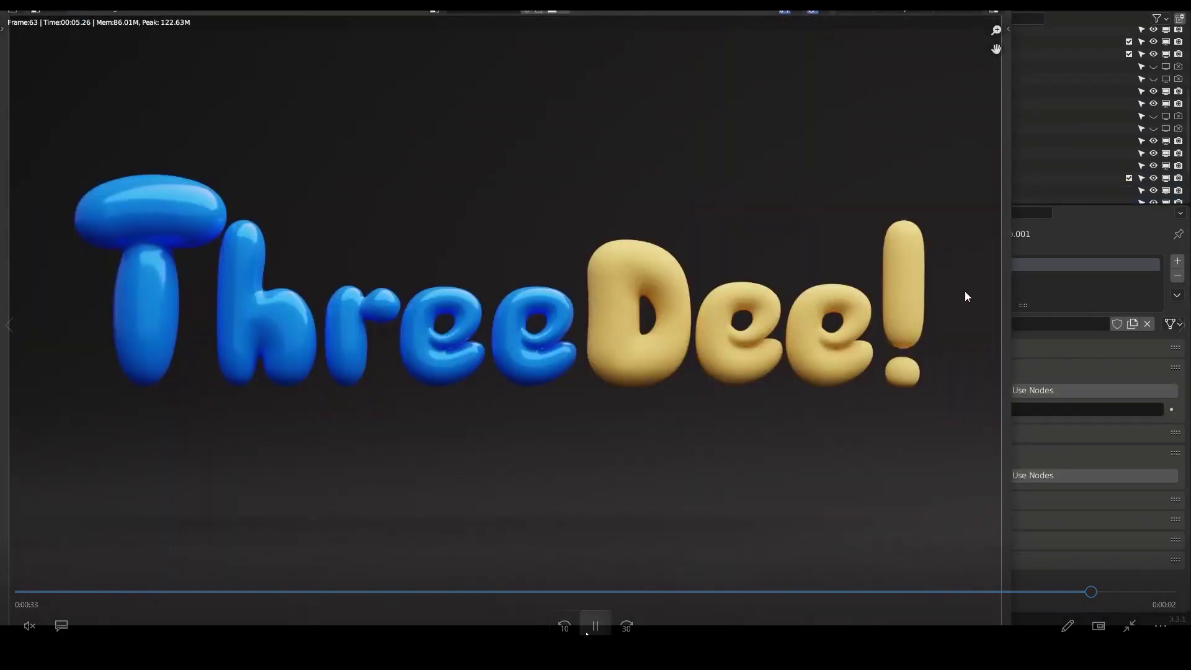
{"action": "left_click", "coordinate": [595, 626]}
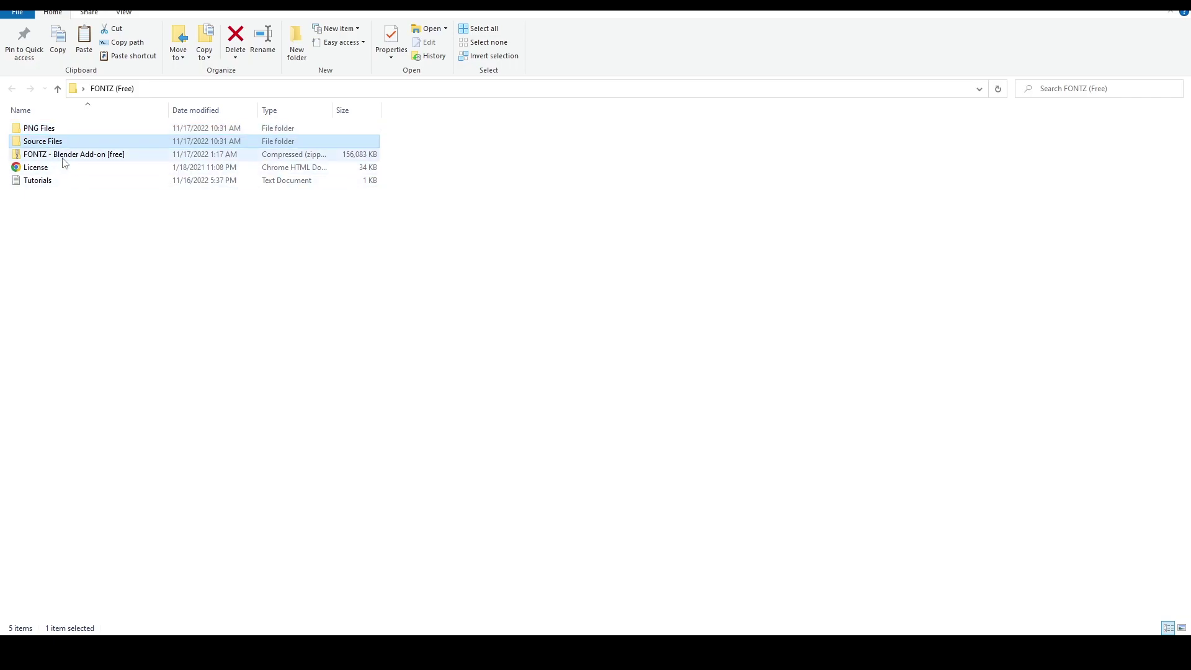
Look over the add-on archive, License and Tutorials files in the FONTZ (Free) folder, and browse the FAQ (Blender) playlist on YouTube
{"action": "left_click", "coordinate": [71, 154]}
{"action": "left_click", "coordinate": [74, 167]}
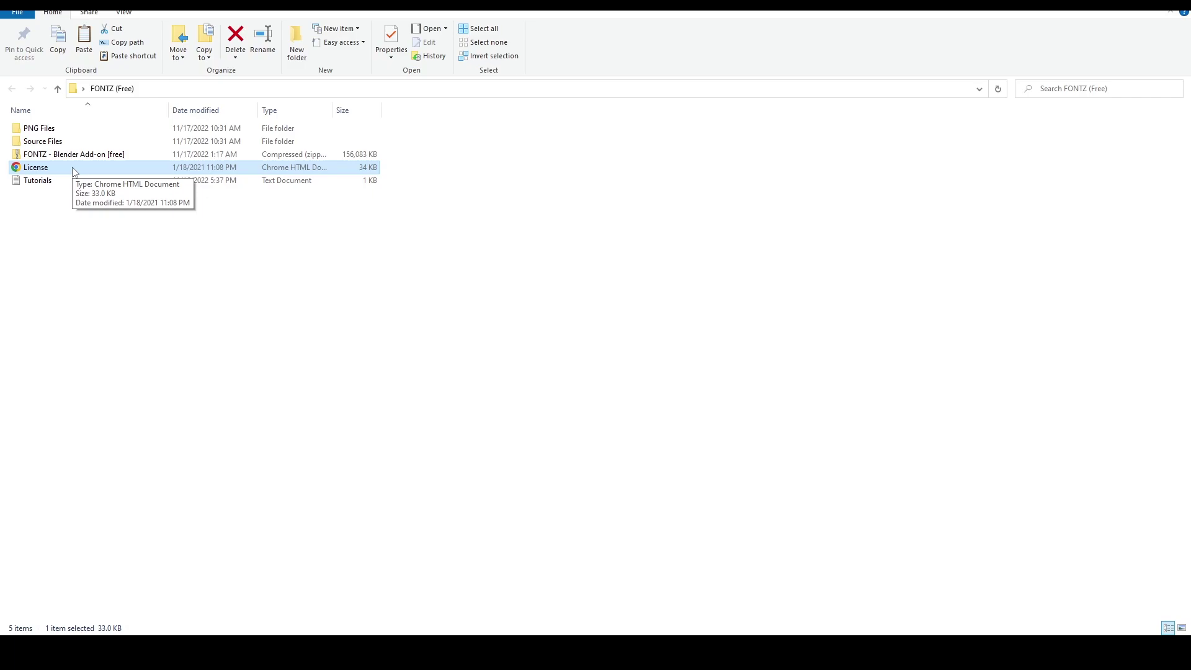
{"action": "left_click", "coordinate": [69, 181]}
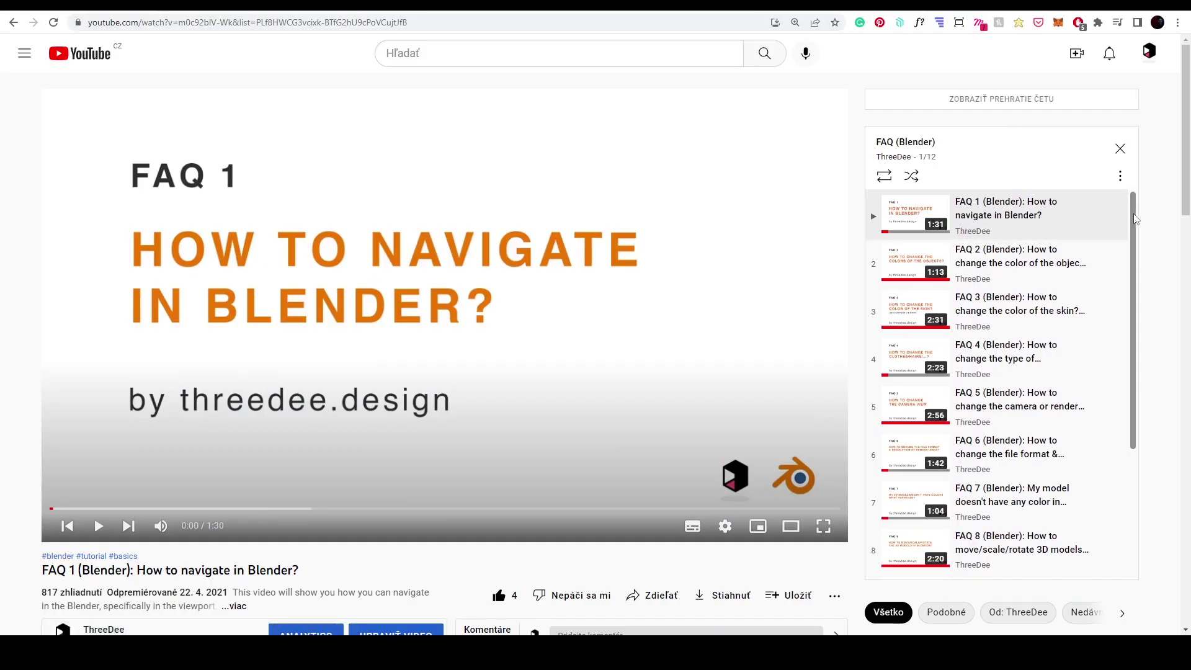
{"action": "left_click_drag", "start_coordinate": [1134, 222], "coordinate": [1126, 349]}
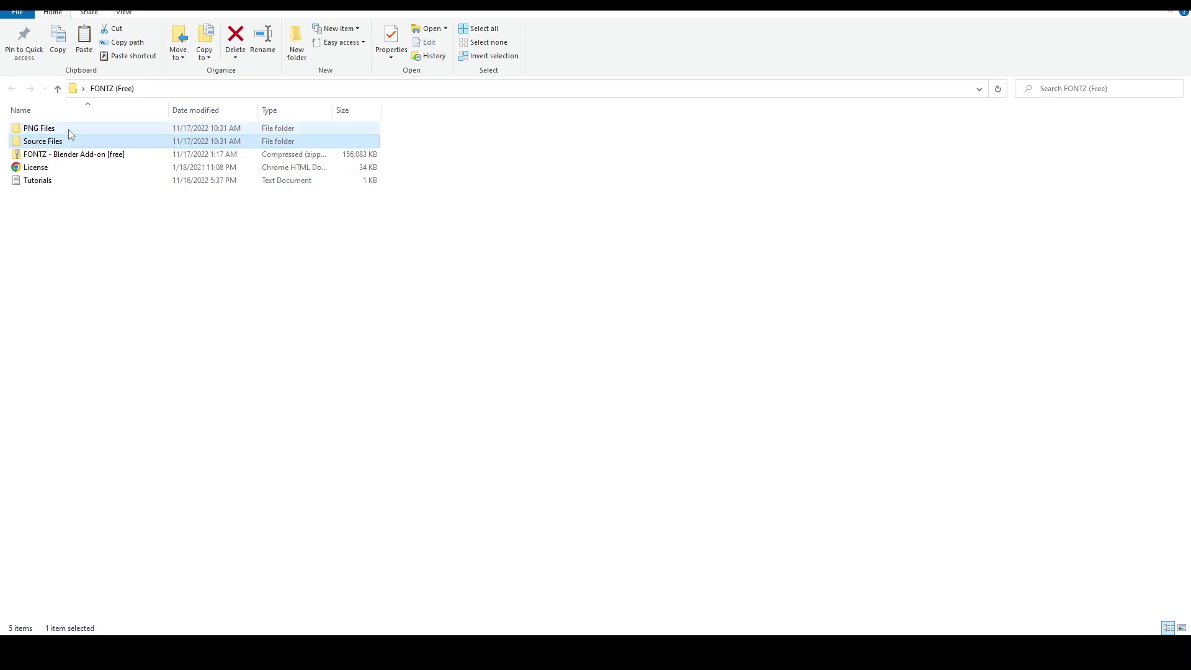
Examine the letter images in the Fluffy 2 folder inside PNG Files and return to PNG Files
{"action": "double_click", "coordinate": [71, 134]}
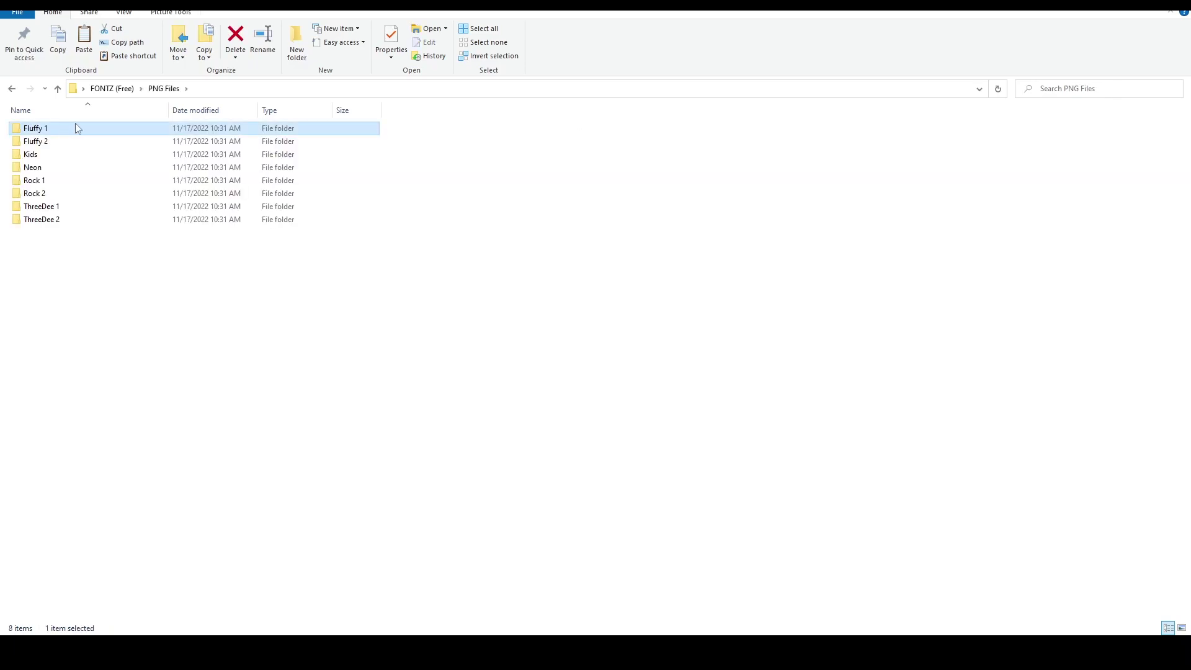
{"action": "left_click", "coordinate": [54, 170]}
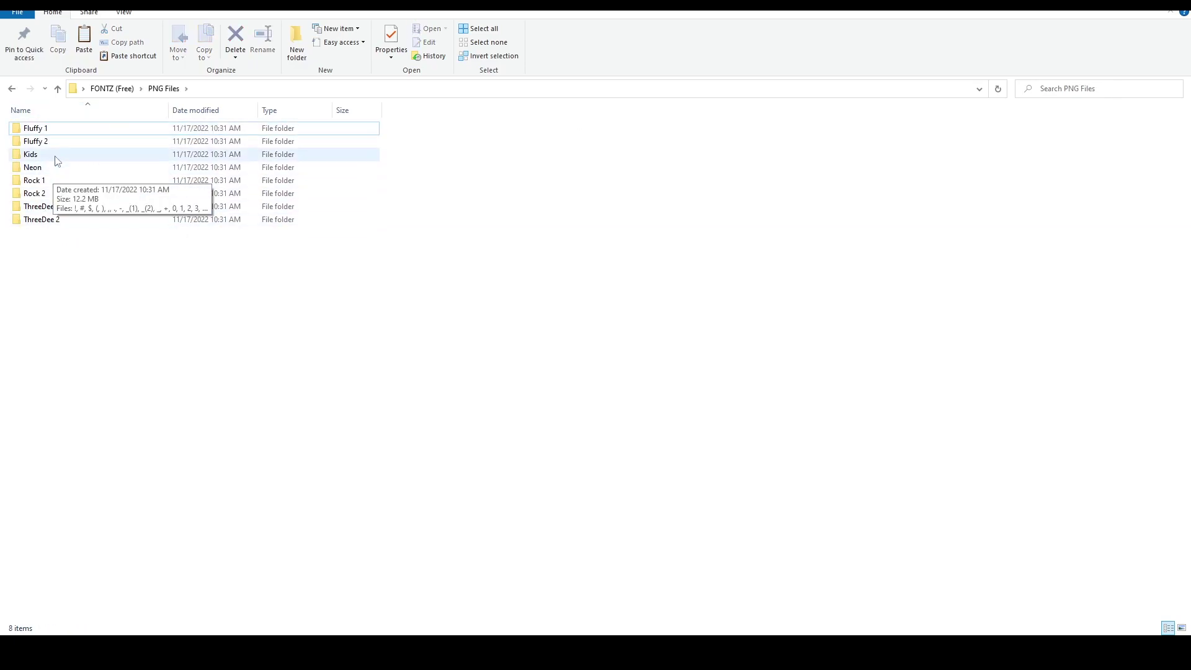
{"action": "left_click", "coordinate": [51, 143]}
{"action": "double_click", "coordinate": [52, 145]}
{"action": "left_click", "coordinate": [225, 159]}
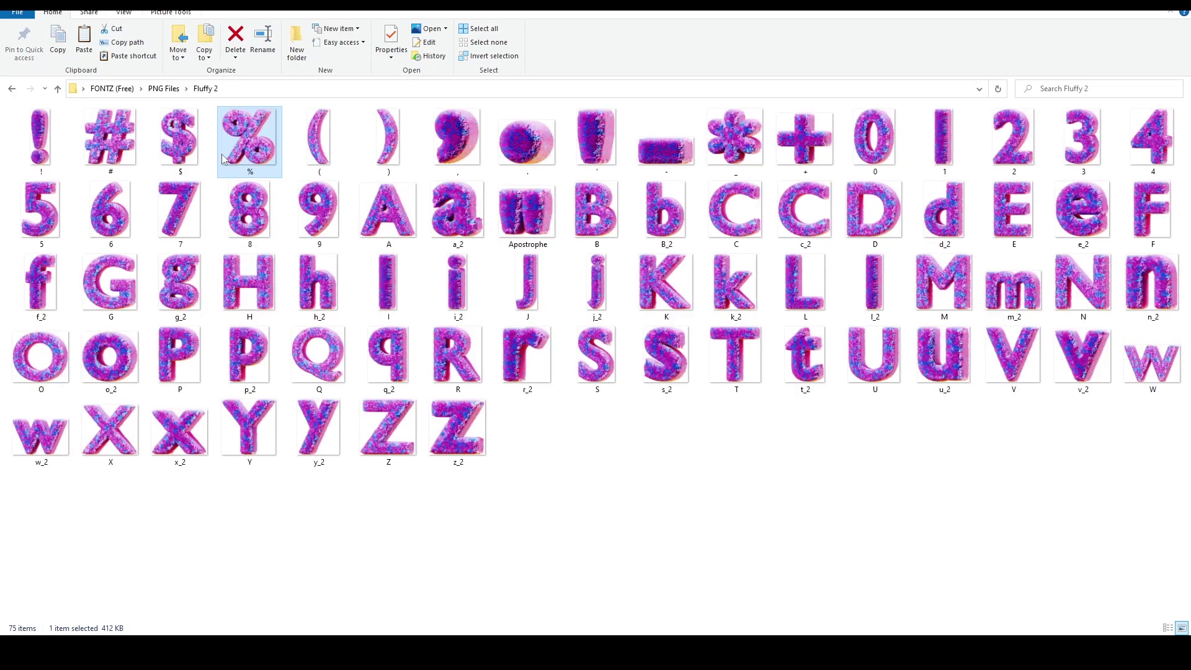
{"action": "left_click", "coordinate": [62, 215]}
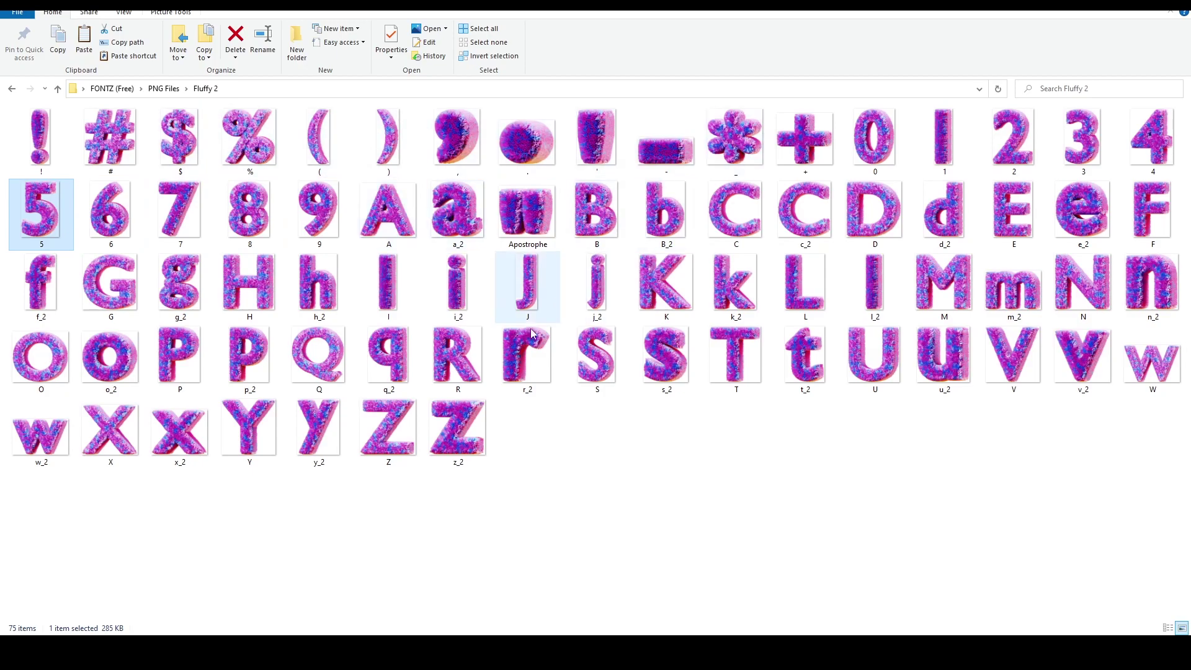
{"action": "left_click", "coordinate": [534, 417]}
{"action": "left_click", "coordinate": [164, 88]}
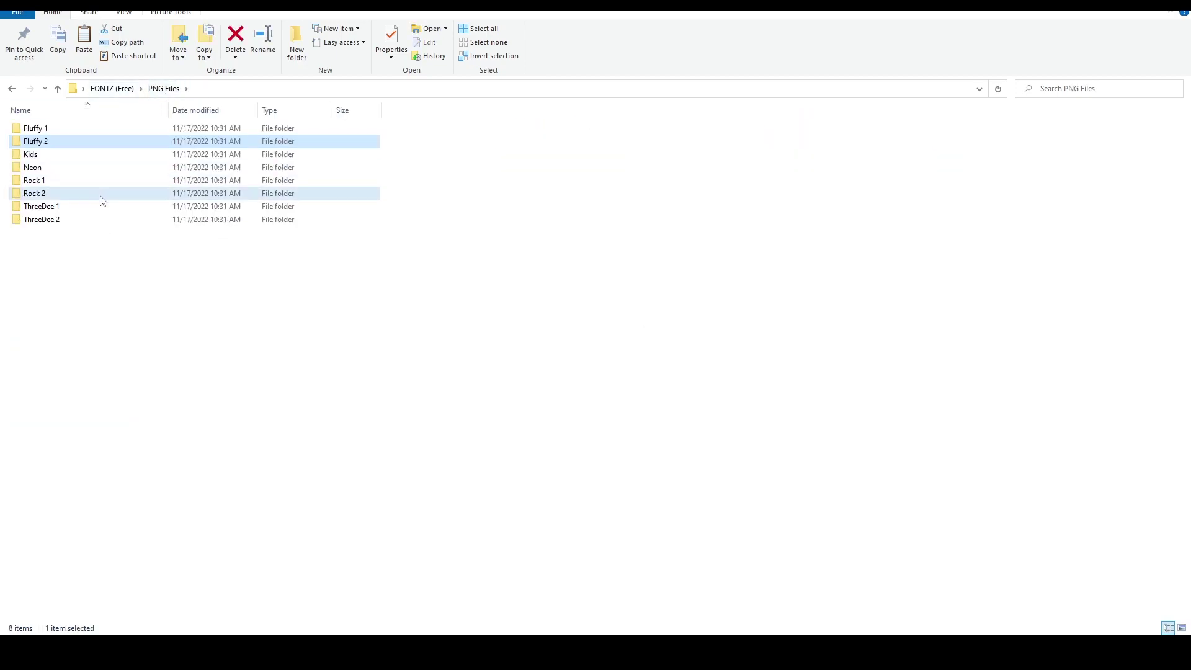
Browse the letter images in the Rock 2, Rock 1, Neon and ThreeDee 2 folders
{"action": "double_click", "coordinate": [101, 192]}
{"action": "left_click", "coordinate": [169, 89]}
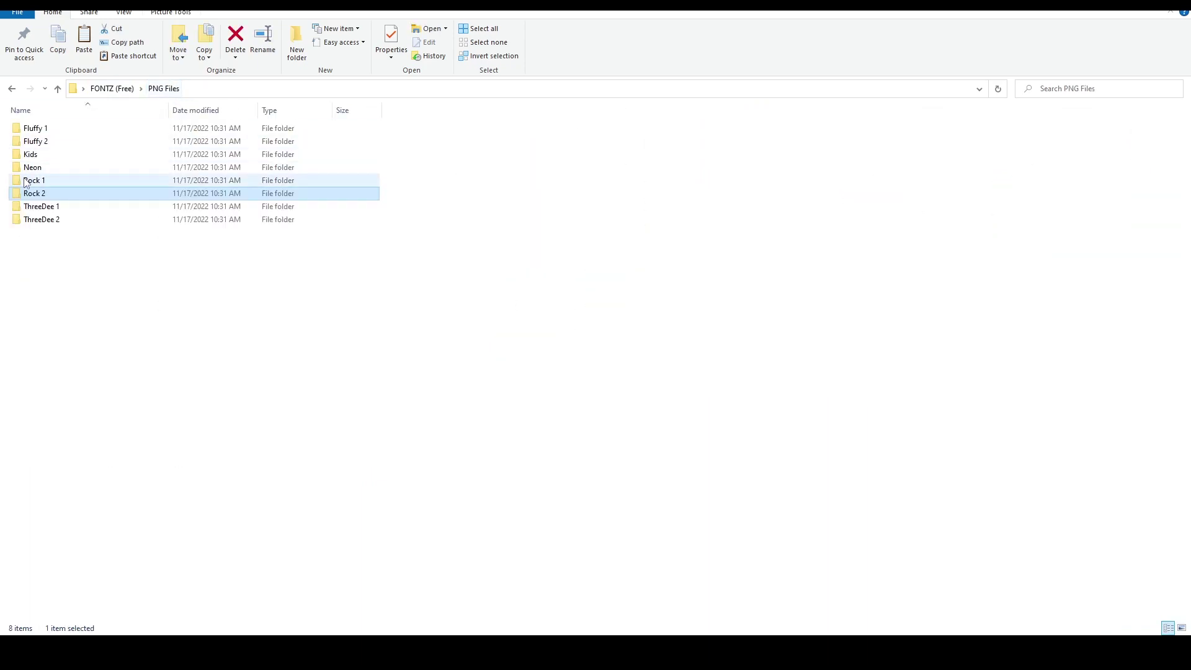
{"action": "double_click", "coordinate": [56, 182]}
{"action": "left_click", "coordinate": [167, 89]}
{"action": "double_click", "coordinate": [51, 169]}
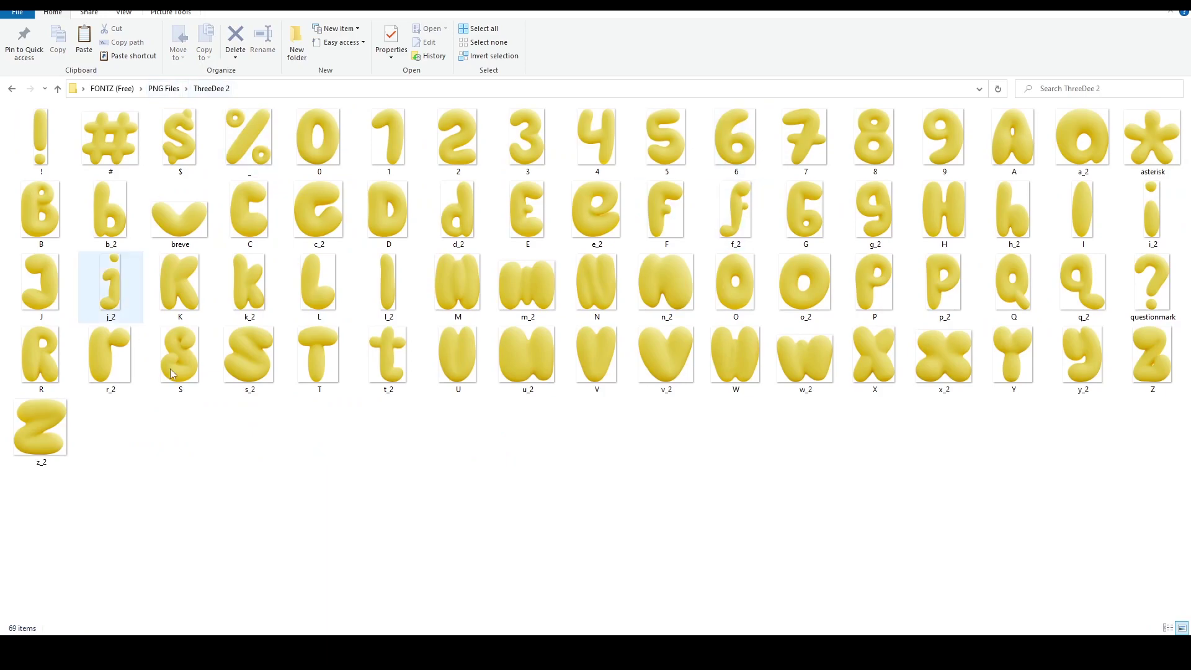
{"action": "left_click", "coordinate": [241, 278]}
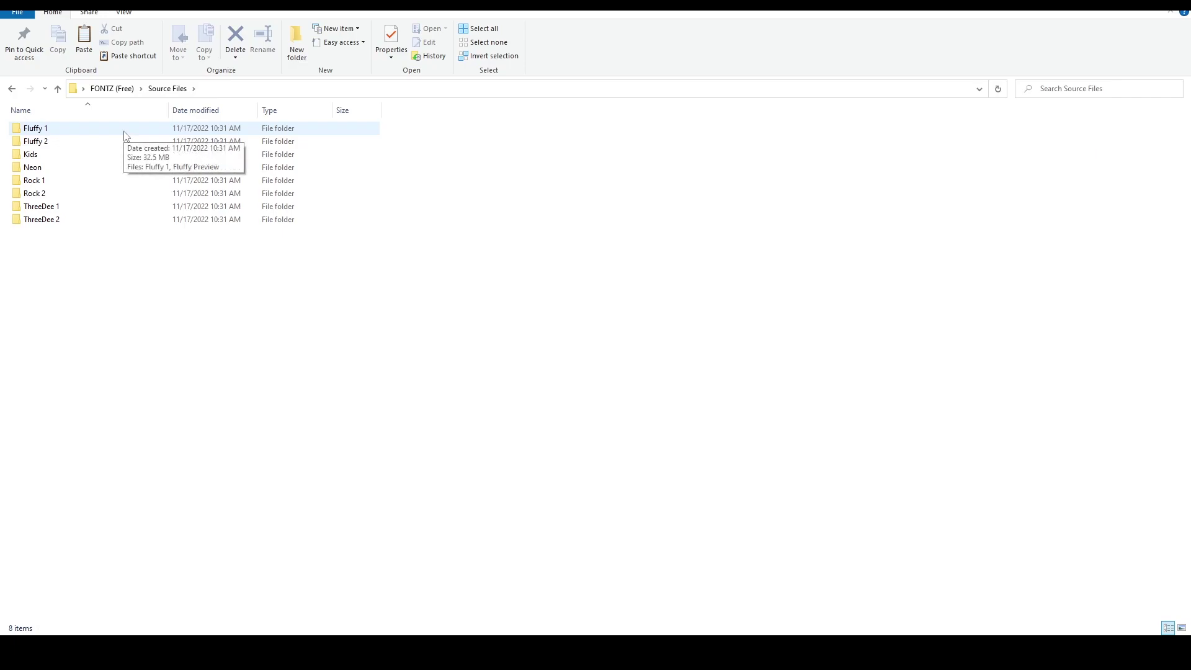
Open the Fluffy Preview image from the Fluffy 1 folder inside Source Files
{"action": "double_click", "coordinate": [125, 133]}
{"action": "left_click", "coordinate": [131, 153]}
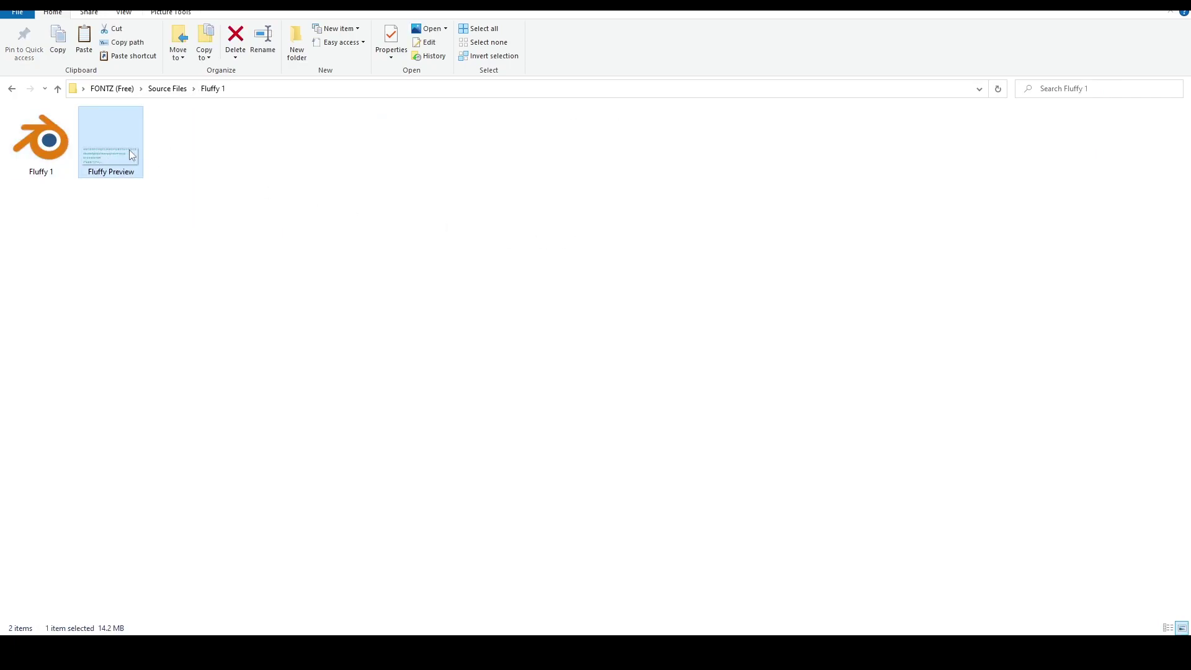
{"action": "double_click", "coordinate": [130, 151]}
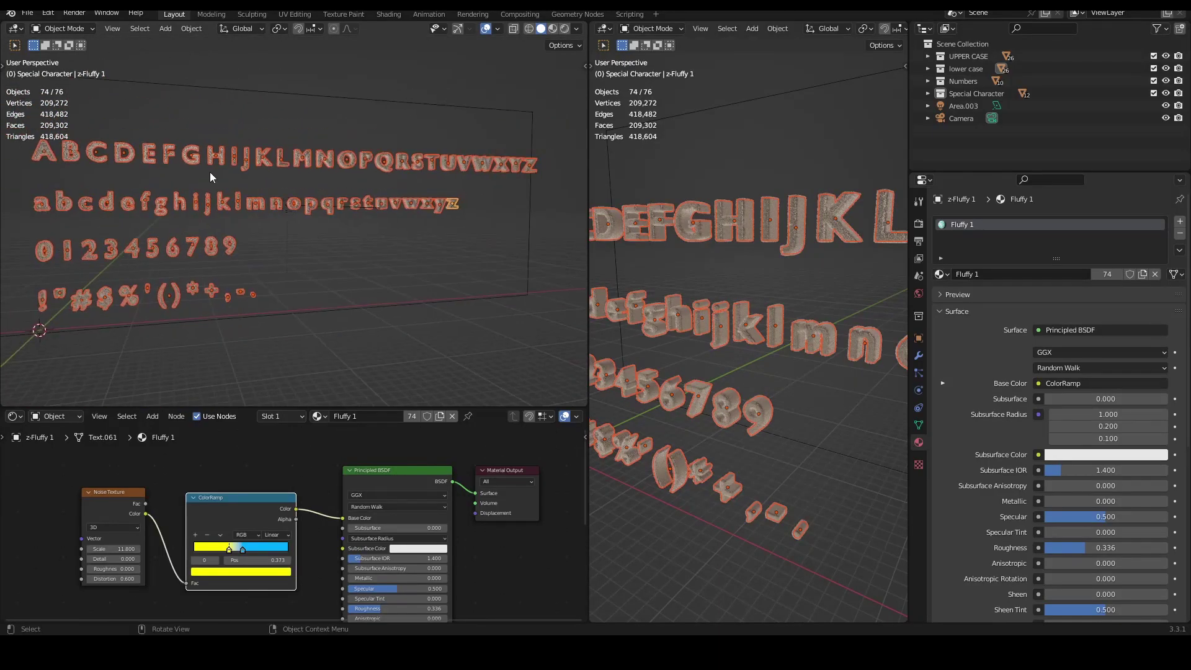
Move the uppercase letters D, E and F individually upward out of the alphabet row in the Fluffy 1 Blender file
{"action": "left_click", "coordinate": [132, 153]}
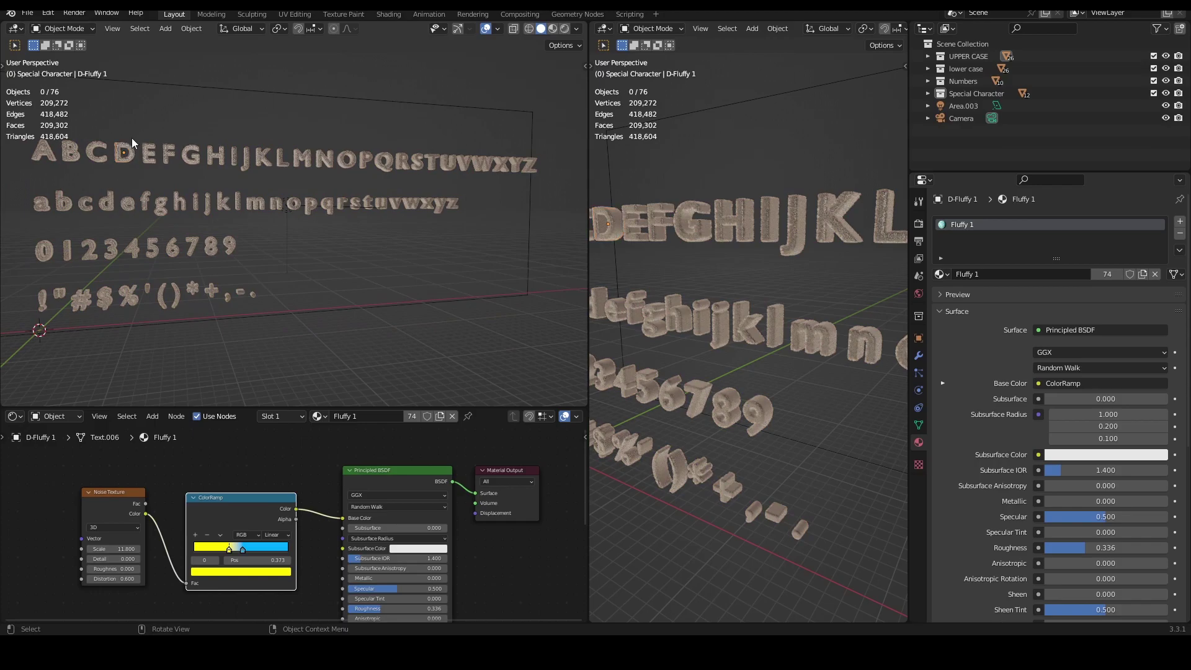
{"action": "key", "text": "g"}
{"action": "left_click", "coordinate": [162, 113]}
{"action": "left_click", "coordinate": [149, 151]}
{"action": "key", "text": "g"}
{"action": "left_click", "coordinate": [217, 110]}
{"action": "left_click", "coordinate": [170, 150]}
{"action": "key", "text": "g"}
{"action": "left_click", "coordinate": [258, 116]}
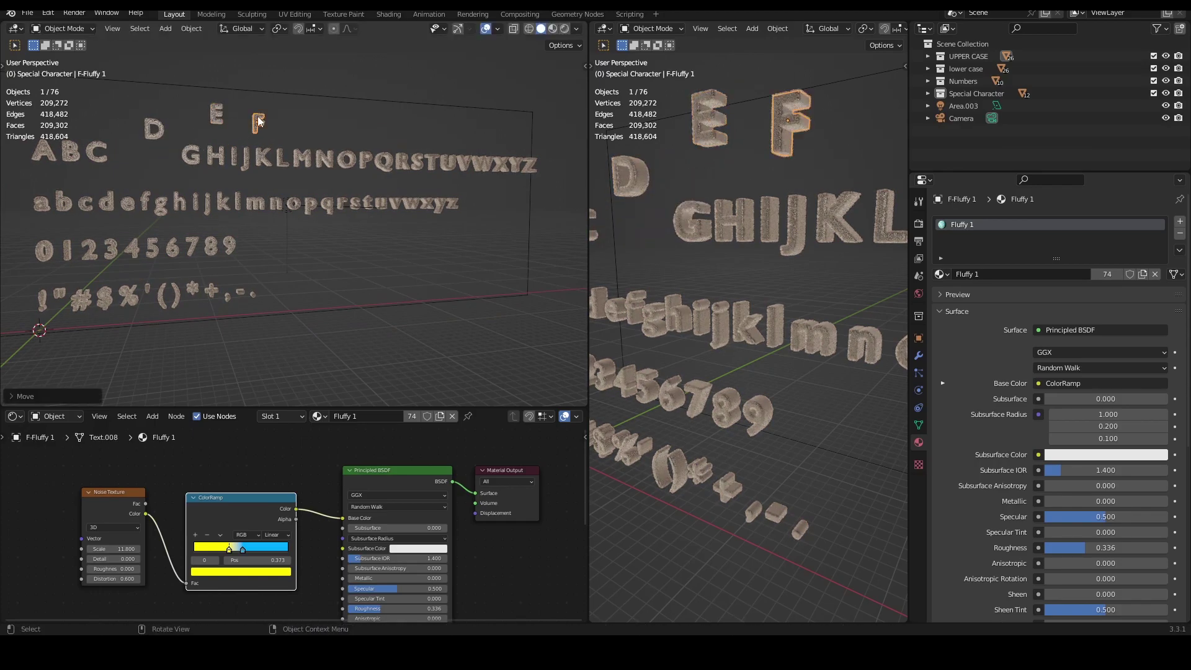
{"action": "key", "text": "g"}
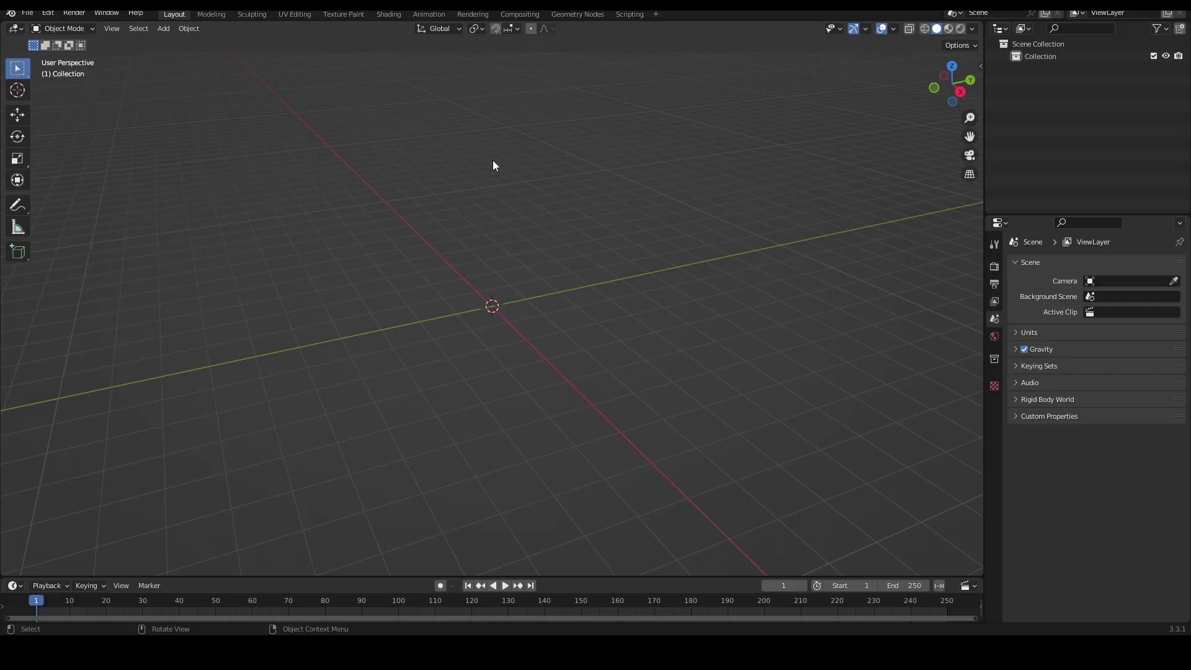
Install the add-on from FONTZ - Blender Add-on [free].zip and enable 3D View: FONTZ
{"action": "left_click", "coordinate": [48, 12]}
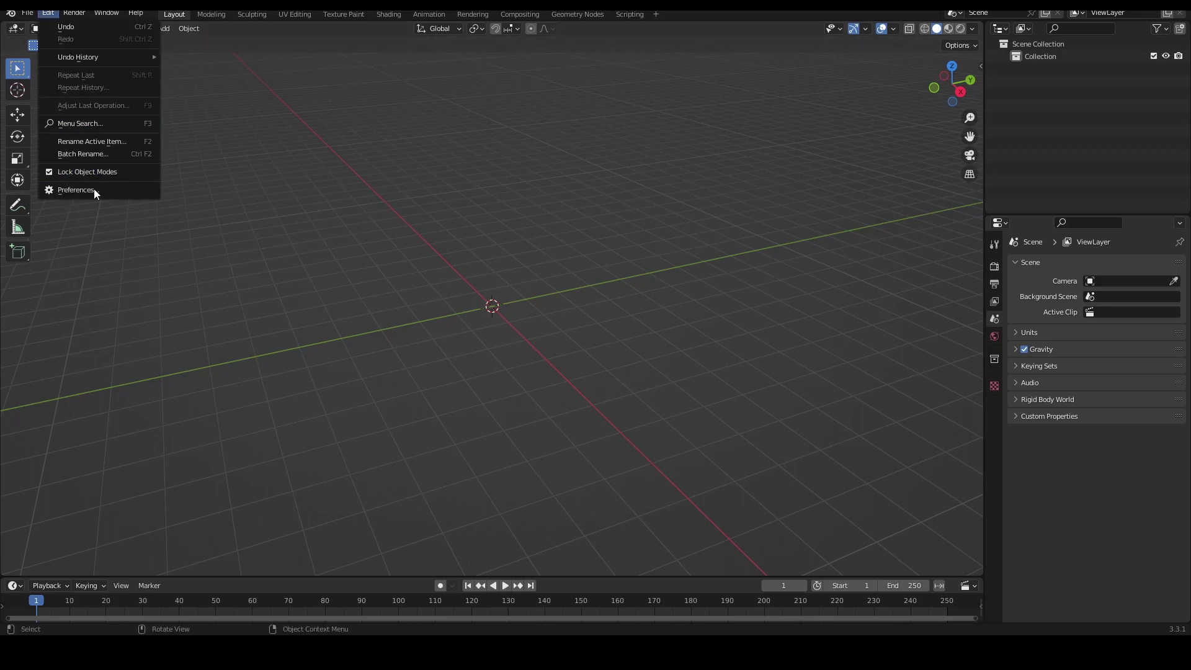
{"action": "left_click", "coordinate": [92, 191]}
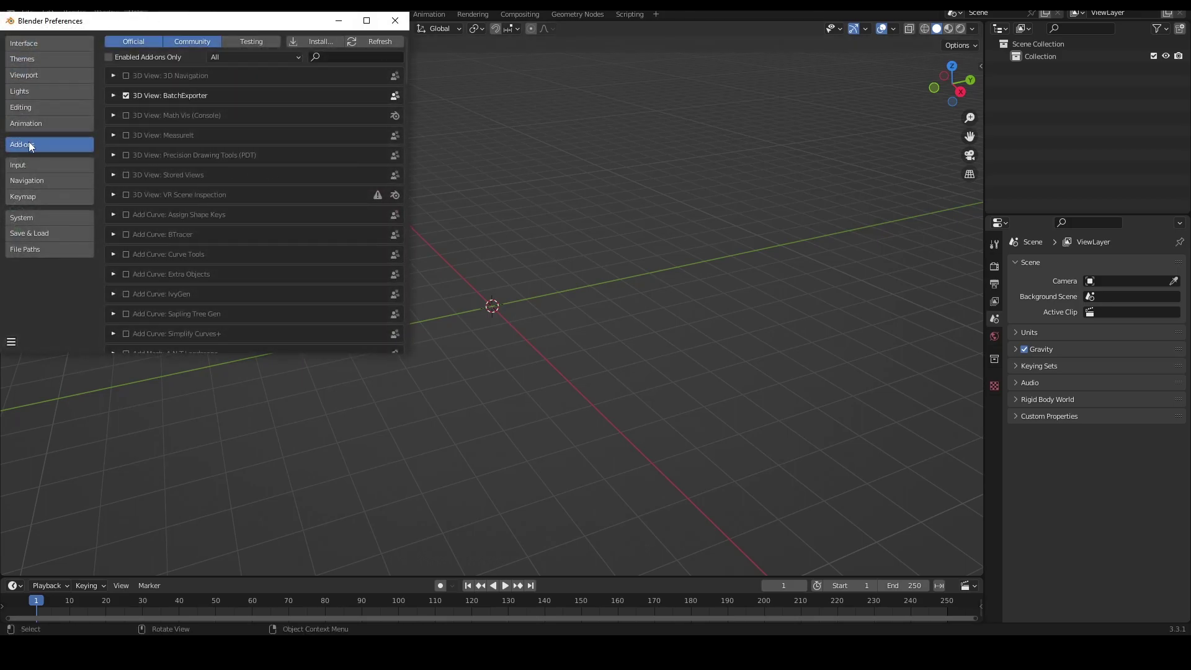
{"action": "left_click", "coordinate": [314, 42]}
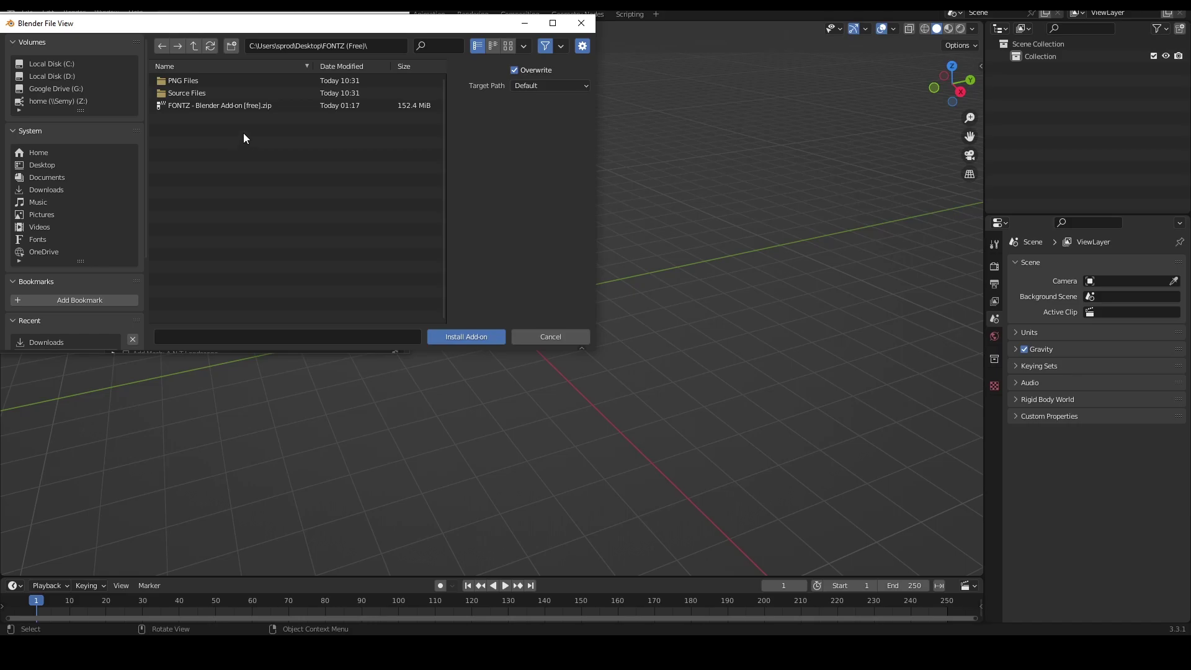
{"action": "left_click", "coordinate": [203, 107]}
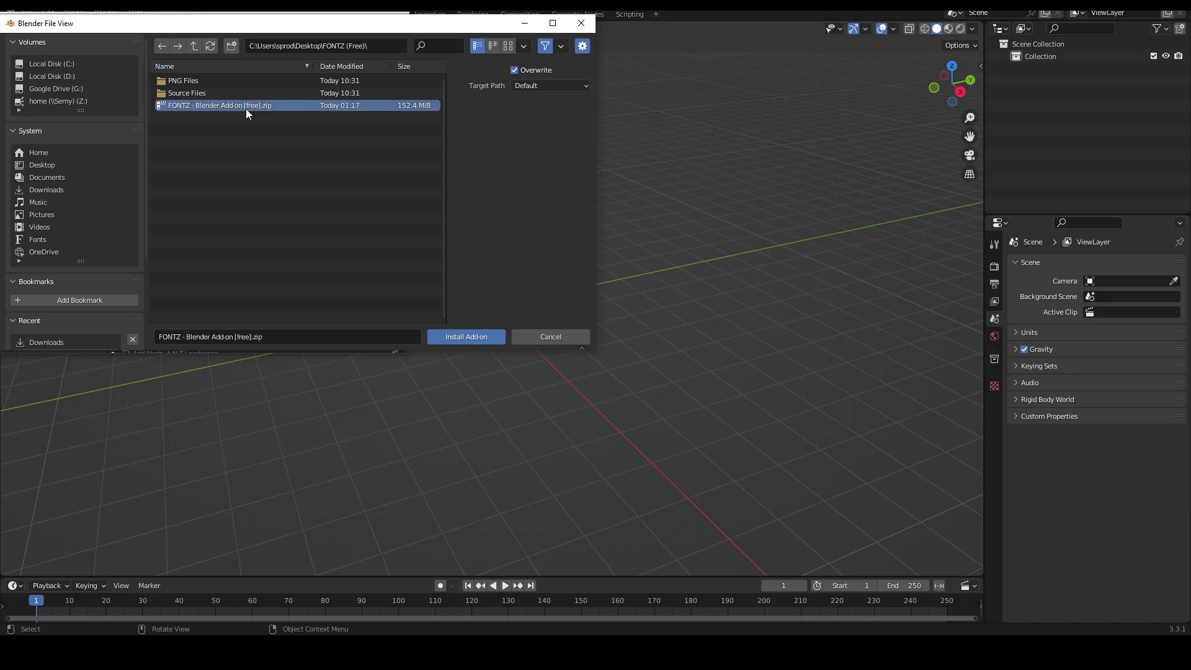
{"action": "left_click", "coordinate": [474, 336]}
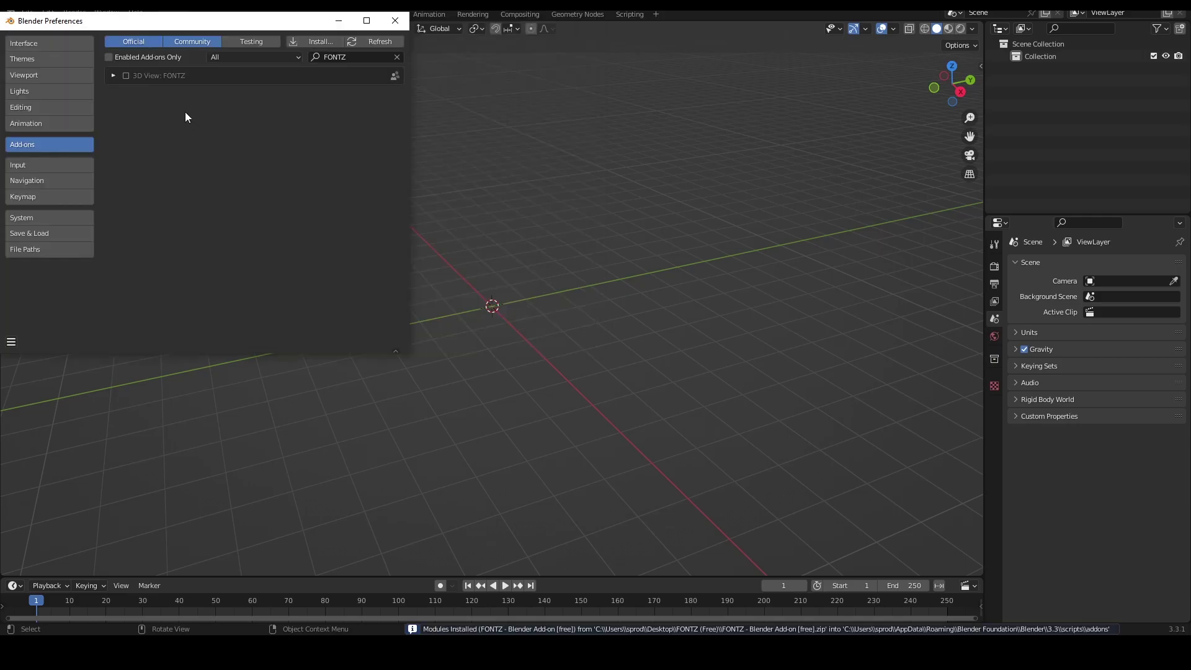
{"action": "left_click", "coordinate": [127, 76]}
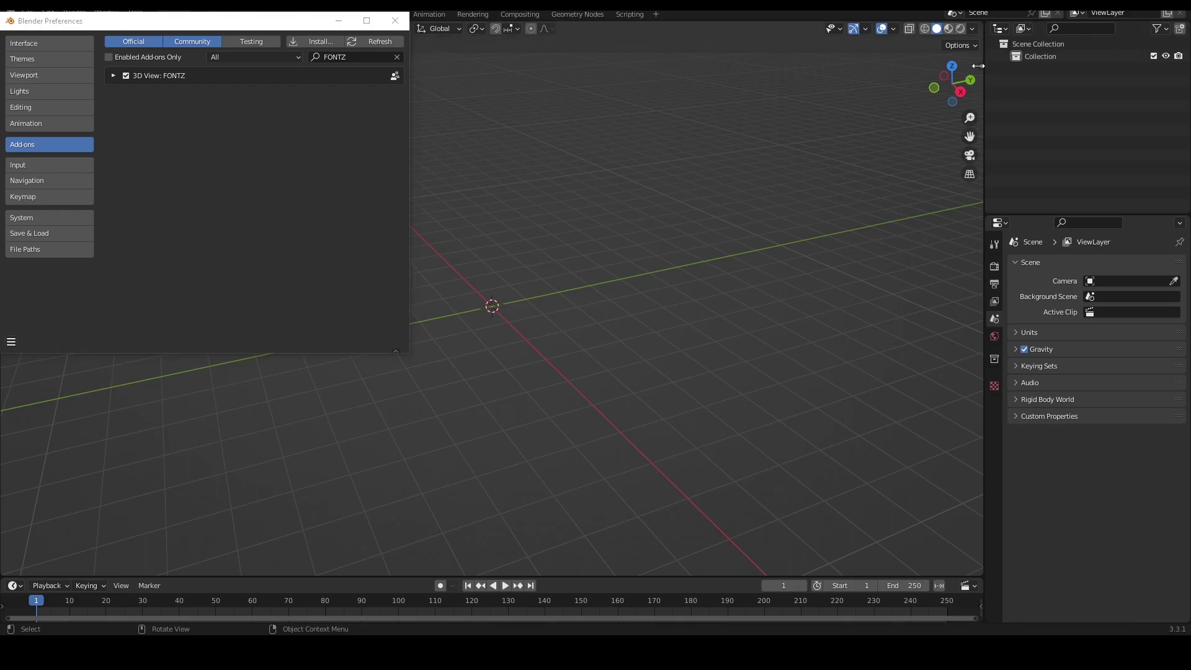
Show the FONTZ tools beside the 3D view, and disable and re-enable the add-on
{"action": "key", "text": "n"}
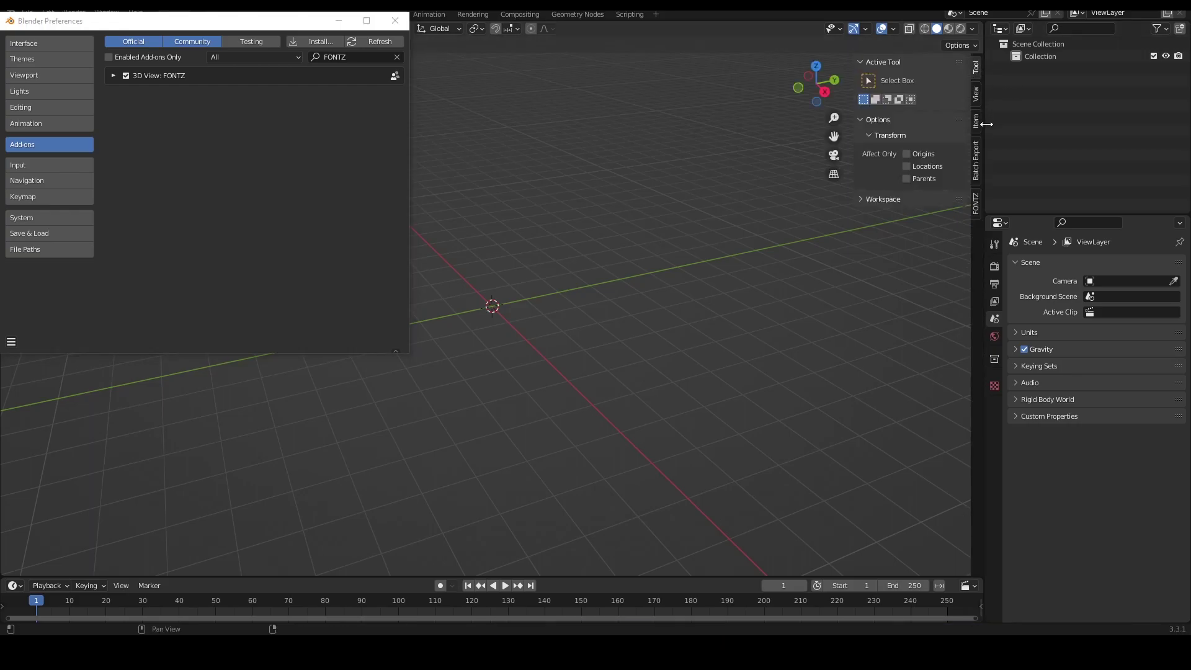
{"action": "left_click", "coordinate": [978, 207]}
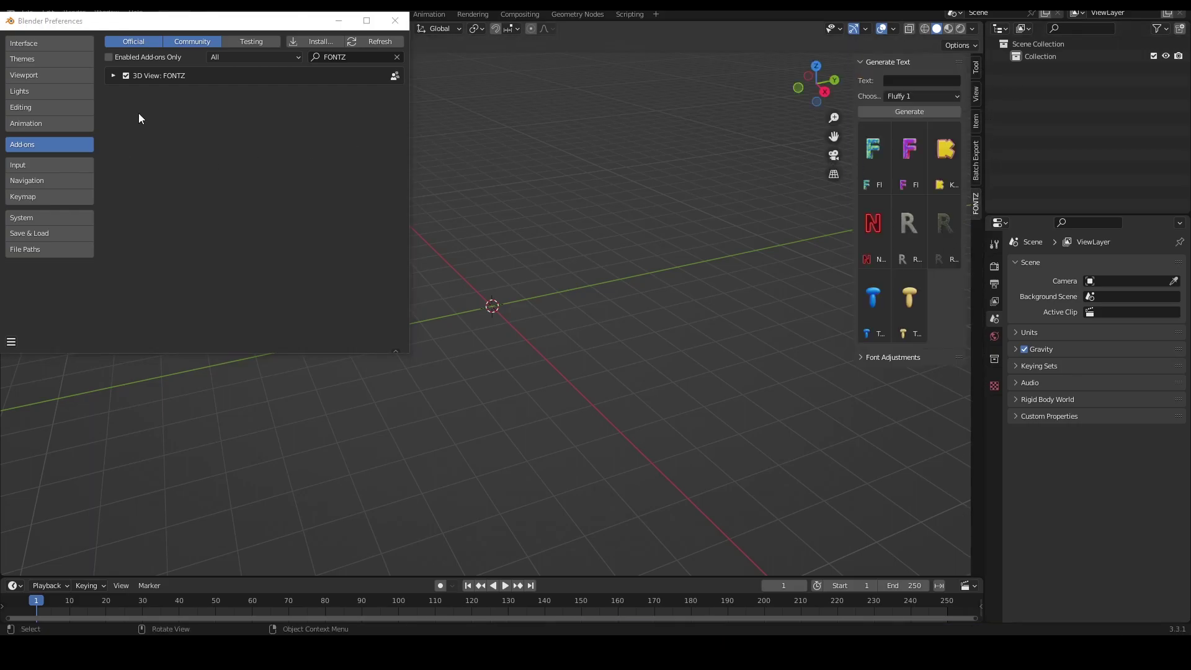
{"action": "left_click", "coordinate": [127, 76]}
{"action": "left_click", "coordinate": [127, 76]}
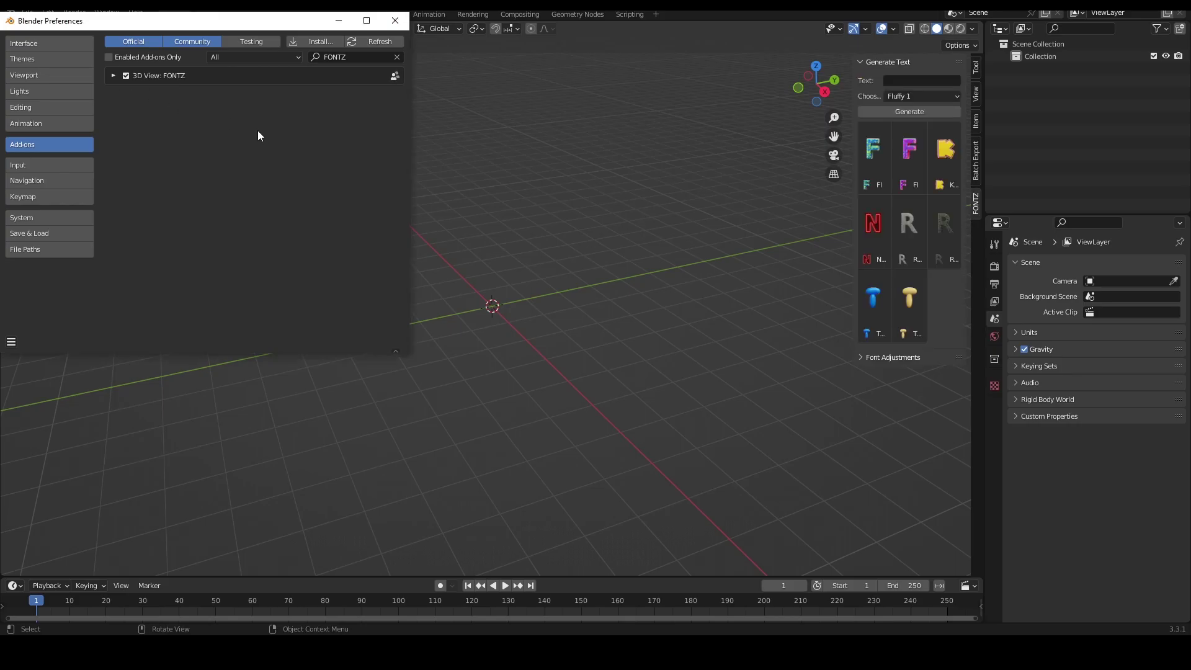
Close the preferences and widen the FONTZ tools area so the font names can be read, checking the Font Adjustments options
{"action": "left_click", "coordinate": [395, 21]}
{"action": "left_click_drag", "start_coordinate": [853, 152], "coordinate": [774, 152]}
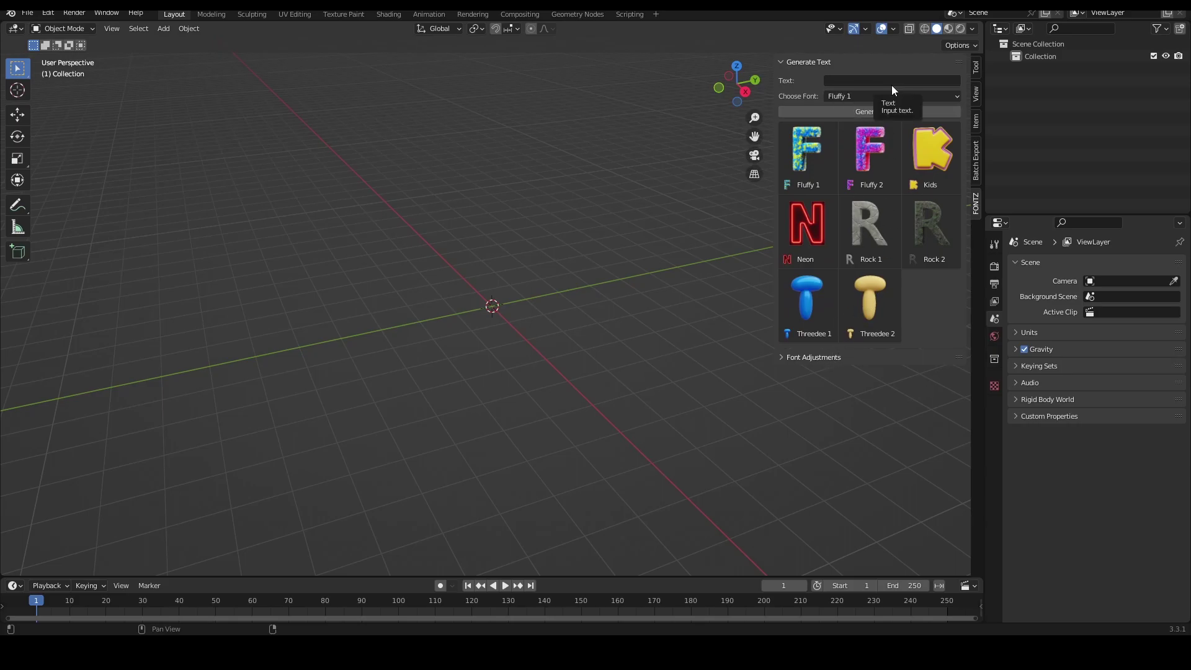
{"action": "left_click", "coordinate": [783, 357]}
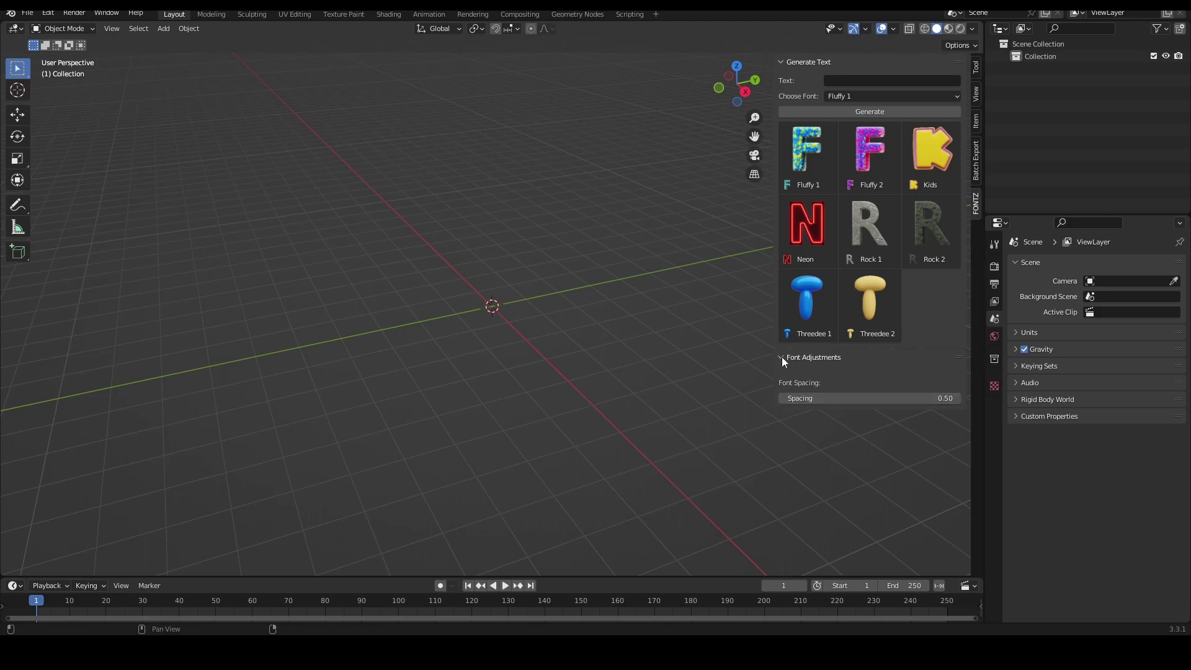
{"action": "left_click", "coordinate": [781, 357]}
Generate the text THREEDEE with the Fluffy 1 font
{"action": "left_click", "coordinate": [876, 81]}
{"action": "type", "text": "THREEDEE"}
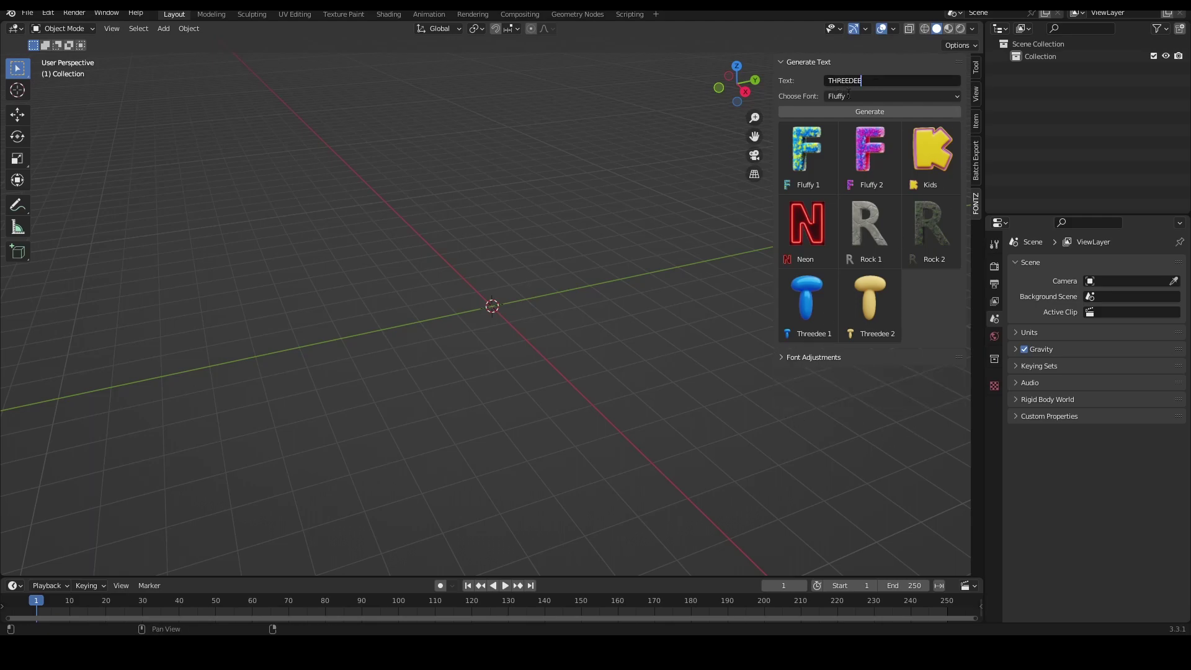
{"action": "left_click", "coordinate": [850, 95]}
{"action": "left_click", "coordinate": [857, 96]}
{"action": "left_click", "coordinate": [839, 96]}
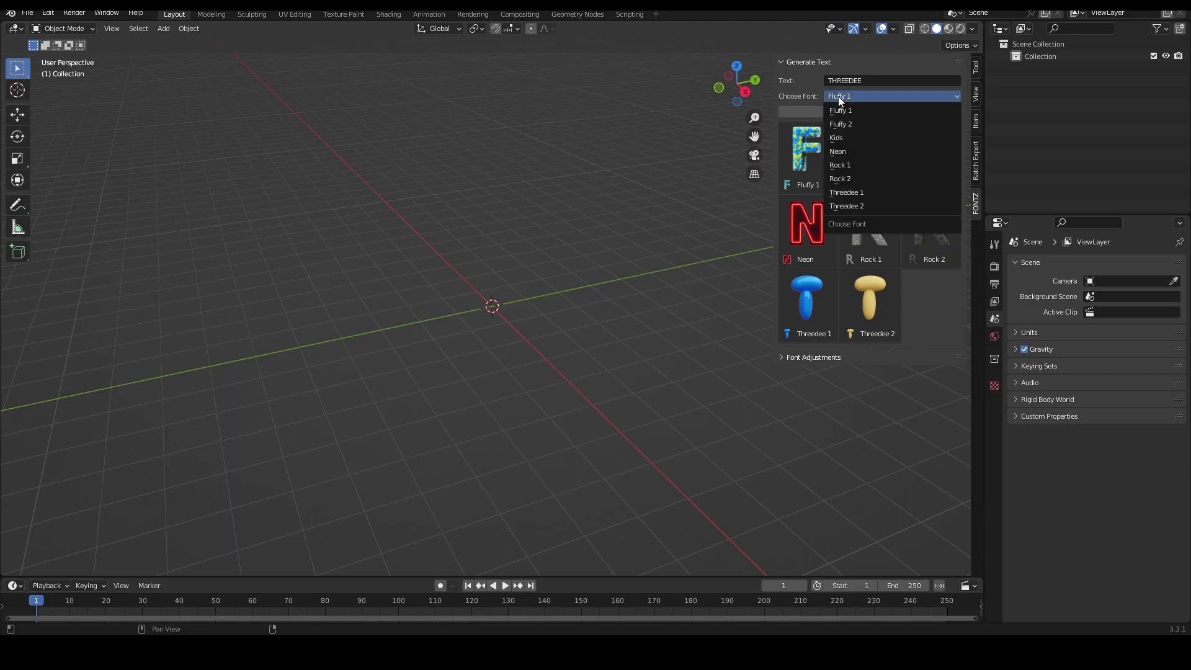
{"action": "left_click", "coordinate": [839, 97]}
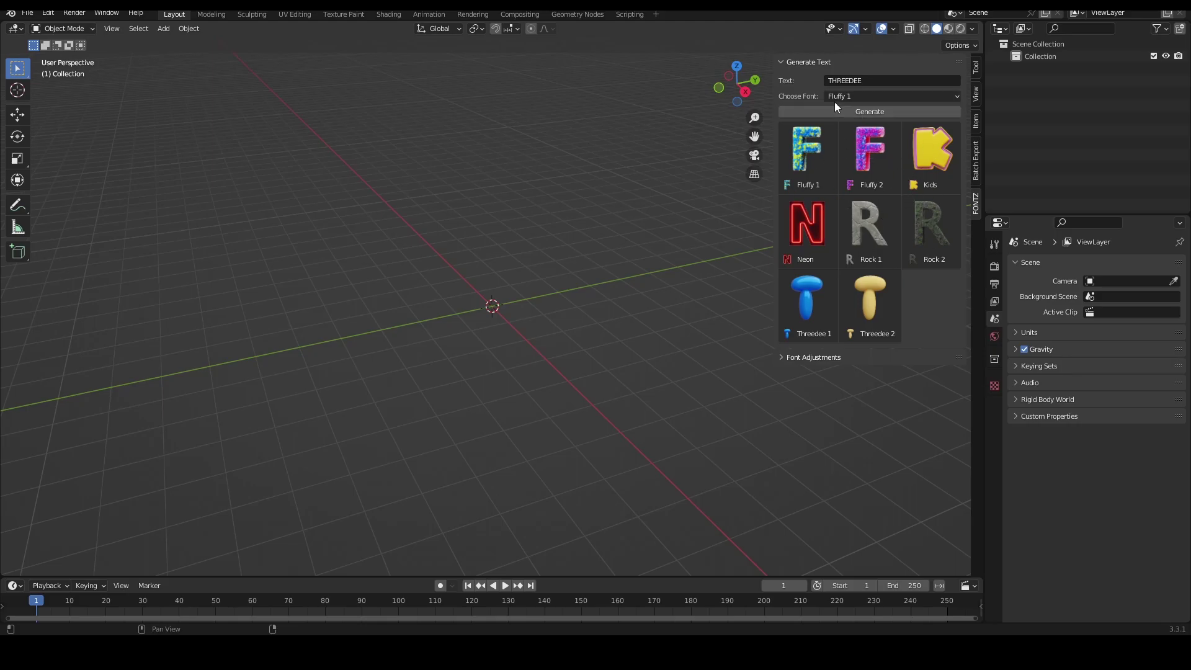
{"action": "left_click", "coordinate": [873, 111]}
Select all the generated THREEDEE letters and increase the font spacing to about 2.39
{"action": "middle_click_drag", "start_coordinate": [543, 274], "coordinate": [411, 239]}
{"action": "scroll", "coordinate": [413, 232], "scroll_direction": "down", "scroll_amount": 1}
{"action": "left_click_drag", "start_coordinate": [162, 238], "coordinate": [704, 389]}
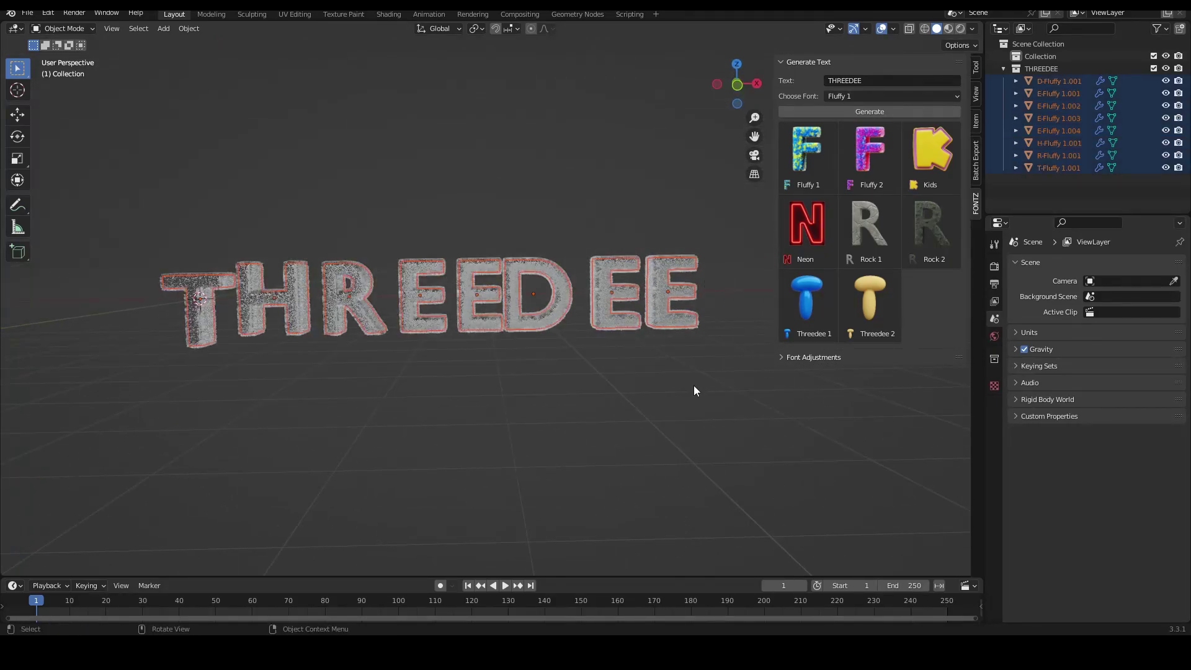
{"action": "left_click", "coordinate": [808, 360]}
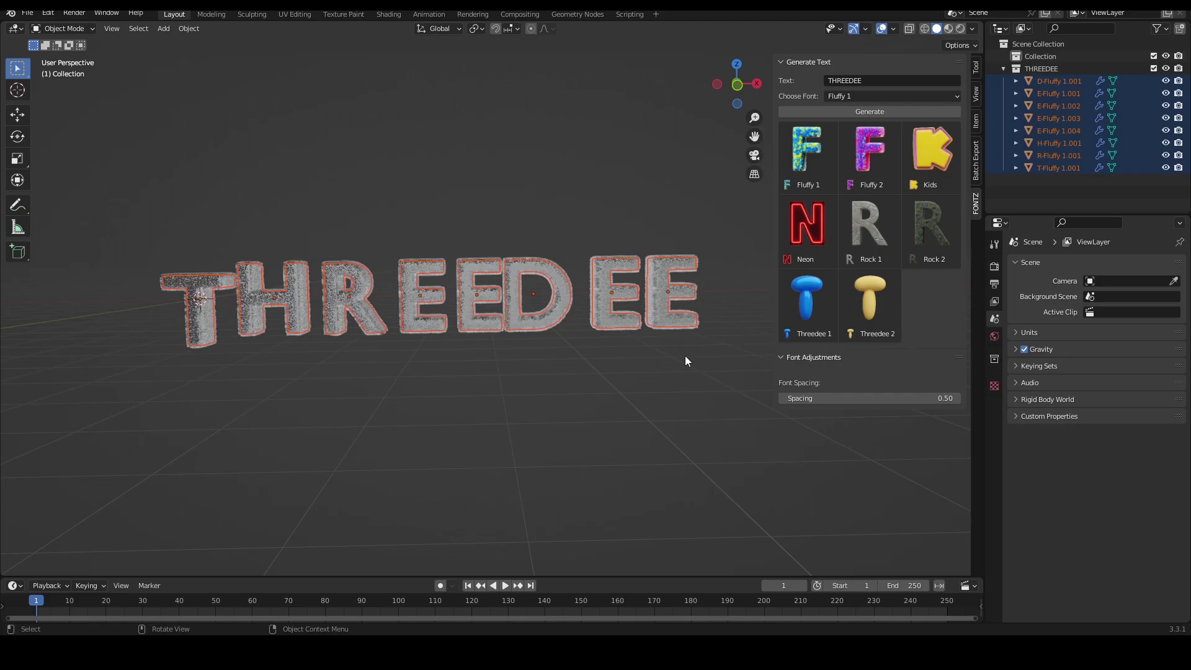
{"action": "mouse_move", "coordinate": [870, 399]}
{"action": "left_mouse_down"}
{"action": "mouse_move", "coordinate": [906, 399]}
{"action": "mouse_move", "coordinate": [894, 399]}
{"action": "left_mouse_up"}
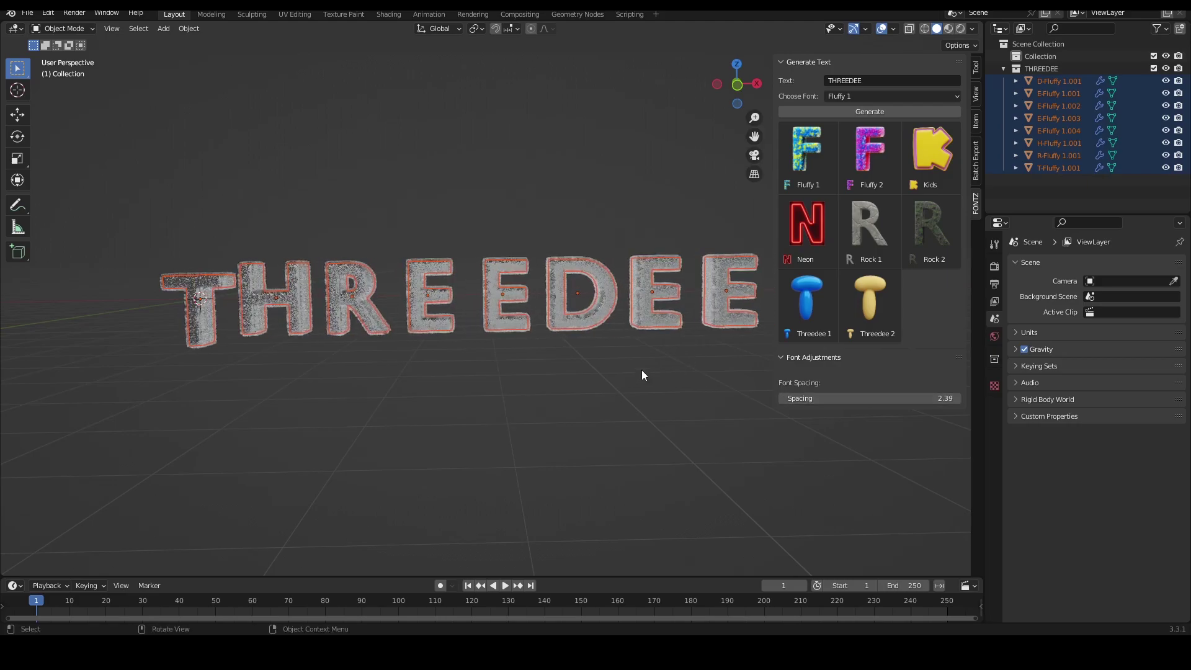
Reduce the font spacing of the THREEDEE letters to about 2.27
{"action": "middle_click_drag", "start_coordinate": [732, 330], "coordinate": [694, 329], "text": "shift"}
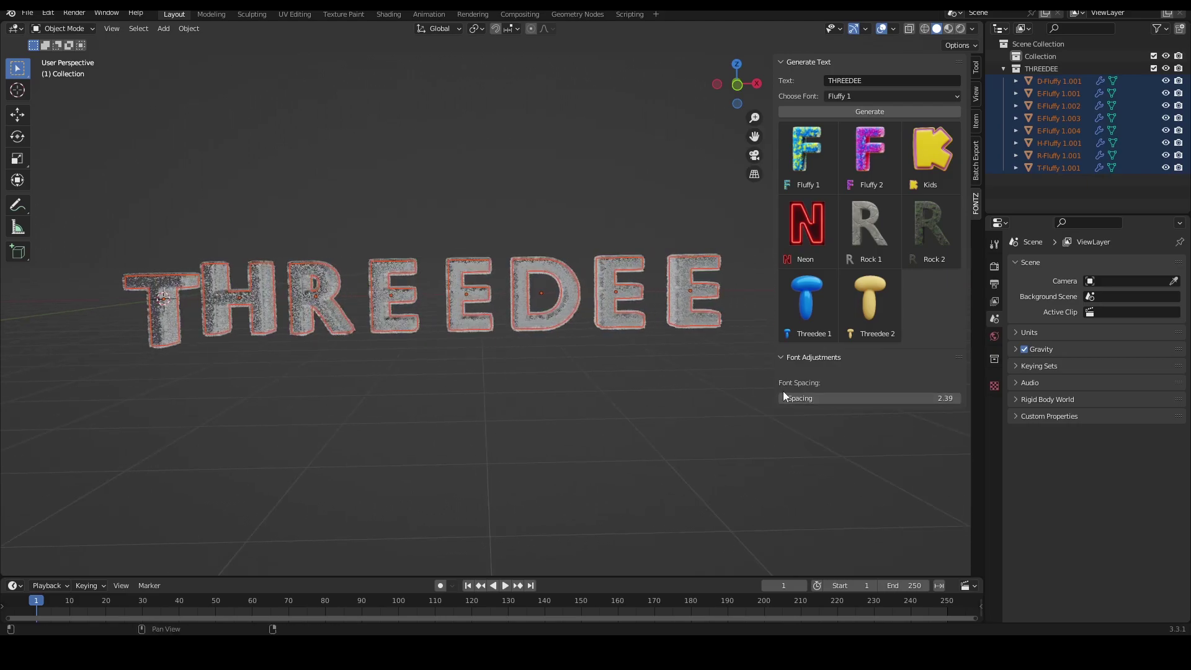
{"action": "mouse_move", "coordinate": [813, 399]}
{"action": "left_mouse_down"}
{"action": "mouse_move", "coordinate": [804, 399]}
{"action": "mouse_move", "coordinate": [814, 402]}
{"action": "left_mouse_up"}
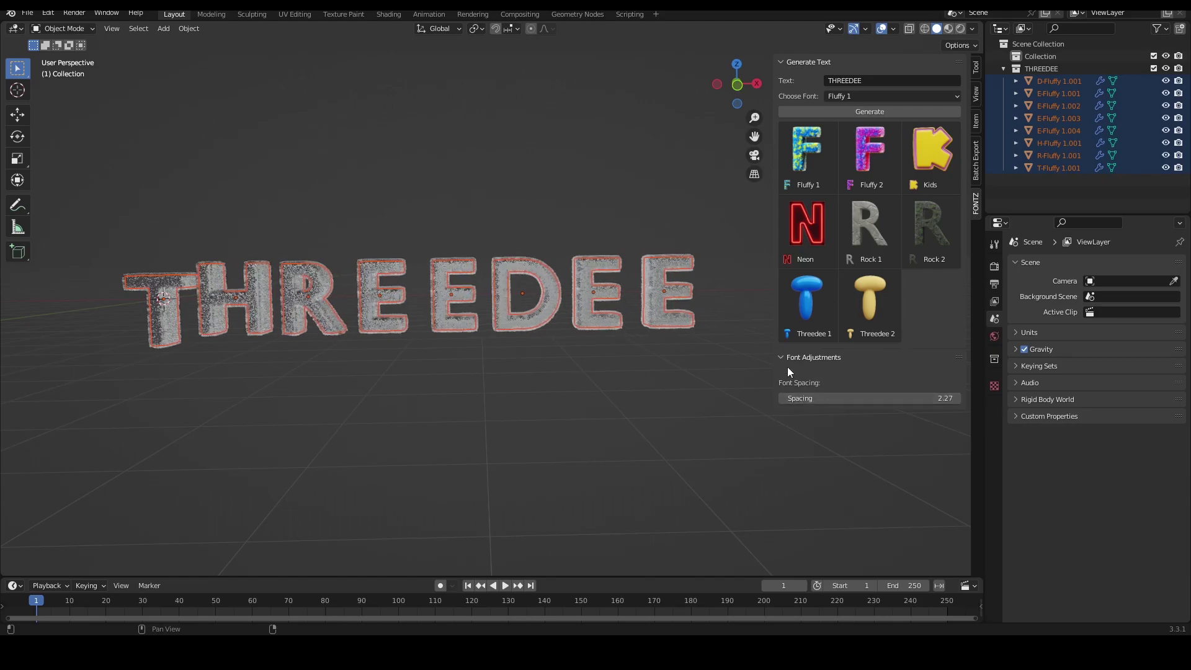
Align all THREEDEE letters on the Z and Y axes with the last E as active object, trying the different alignment references
{"action": "left_click", "coordinate": [664, 308]}
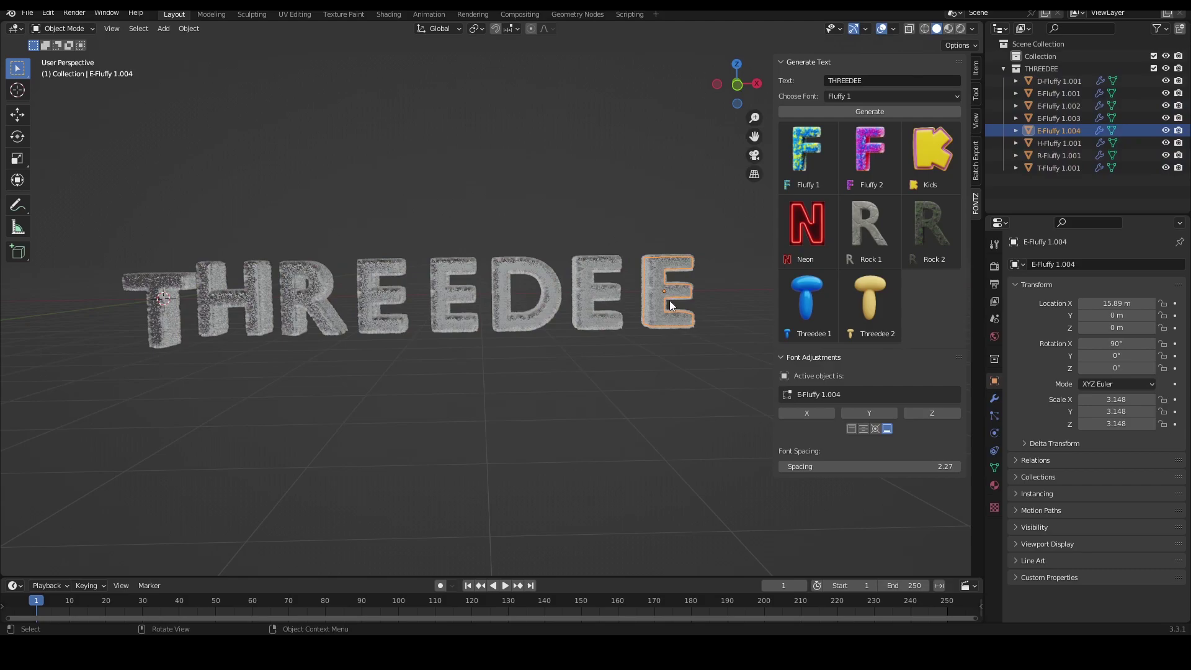
{"action": "left_click_drag", "start_coordinate": [87, 226], "coordinate": [676, 412]}
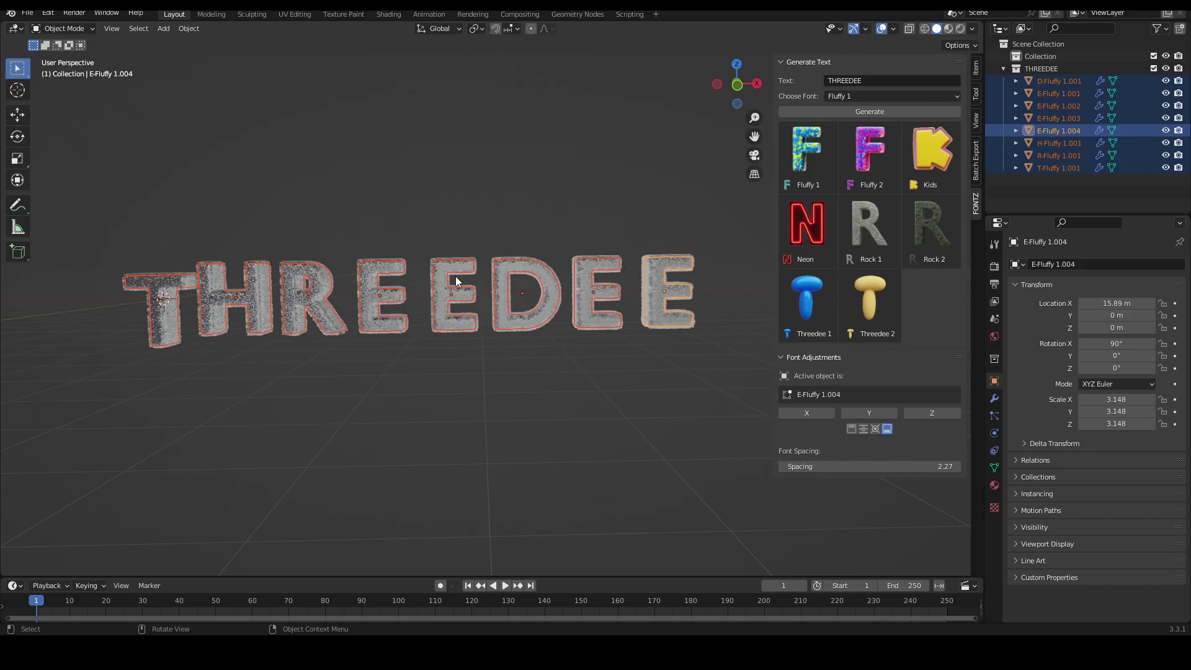
{"action": "left_click", "coordinate": [950, 413]}
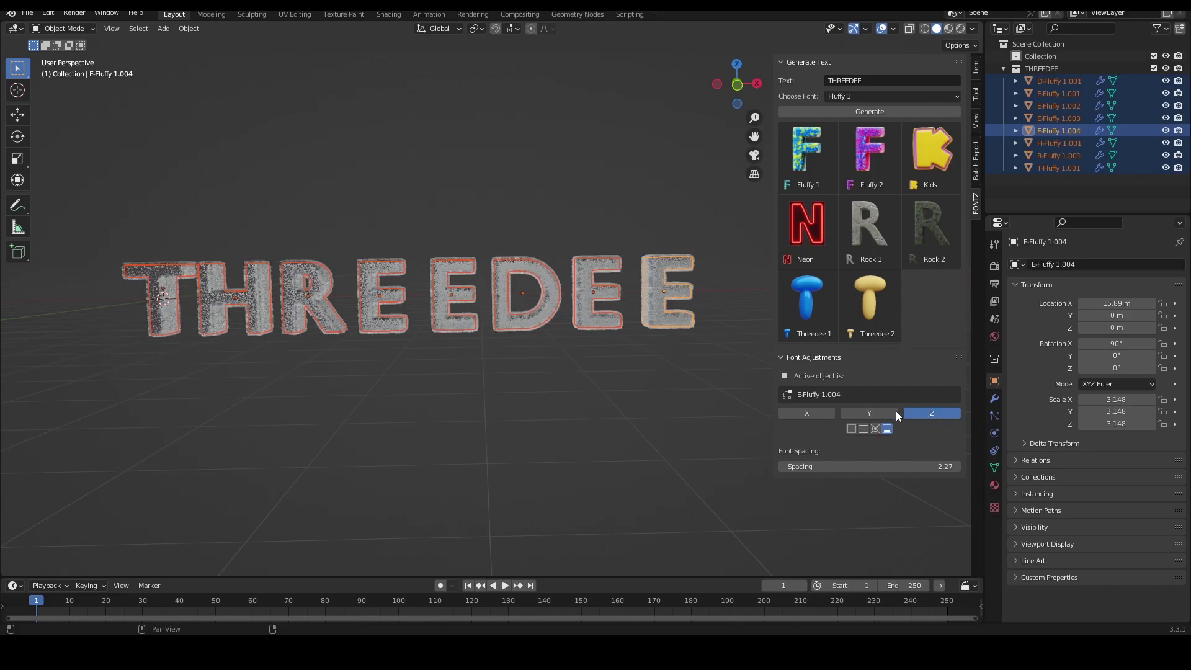
{"action": "left_click", "coordinate": [852, 429]}
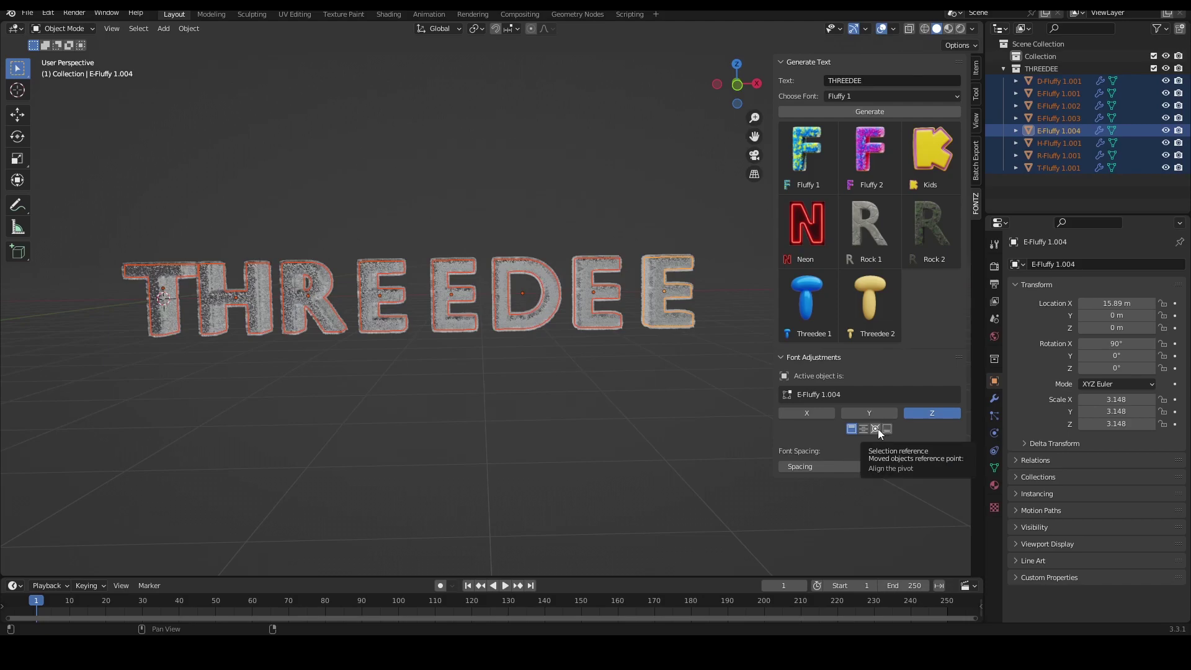
{"action": "left_click", "coordinate": [868, 429]}
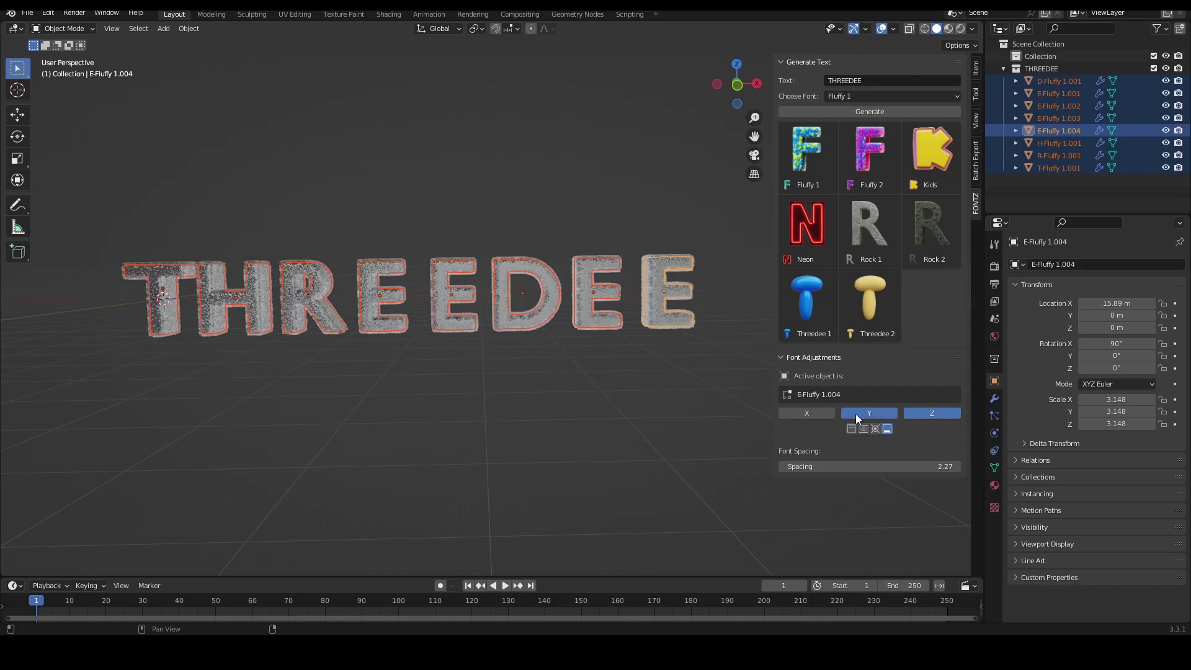
Move the H and the R of THREEDEE along the X axis to close the gaps after the T
{"action": "scroll", "coordinate": [580, 393], "scroll_direction": "up", "scroll_amount": 2}
{"action": "left_click", "coordinate": [345, 273]}
{"action": "key", "text": "g"}
{"action": "key", "text": "x"}
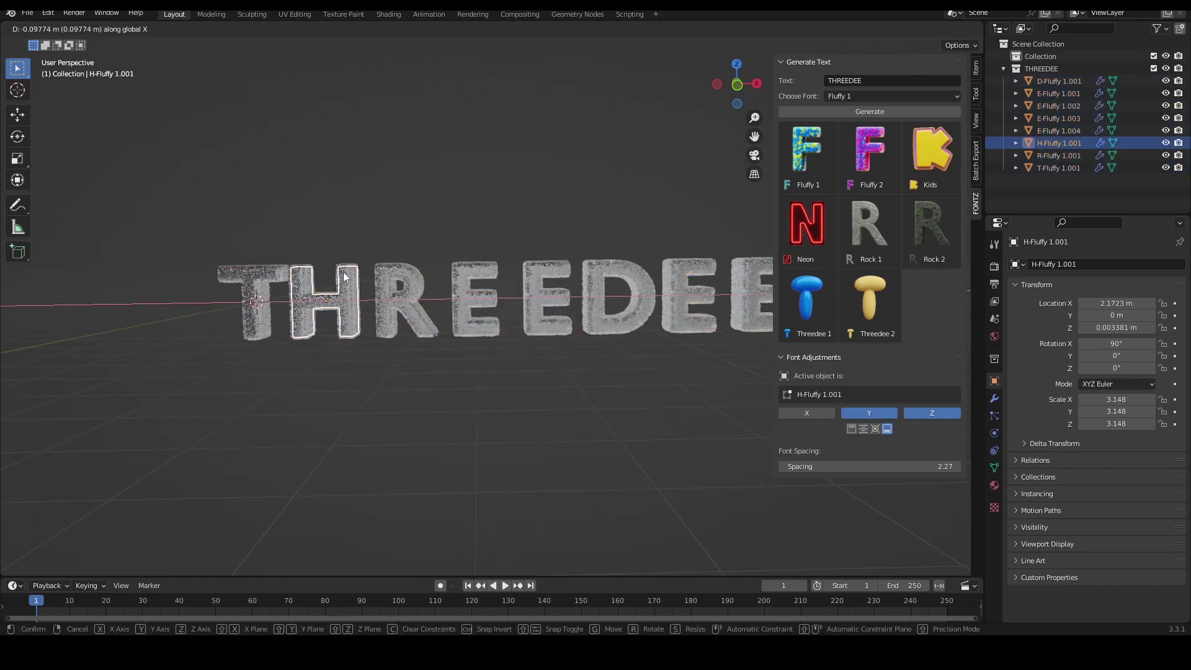
{"action": "left_click", "coordinate": [344, 274]}
{"action": "left_click", "coordinate": [409, 278]}
{"action": "key", "text": "g"}
{"action": "key", "text": "x"}
{"action": "left_click", "coordinate": [399, 279]}
{"action": "key", "text": "g"}
Move the first two E letters of THREEDEE along X so they sit close beside the R
{"action": "key", "text": "x"}
{"action": "left_click", "coordinate": [397, 280]}
{"action": "left_click", "coordinate": [450, 274]}
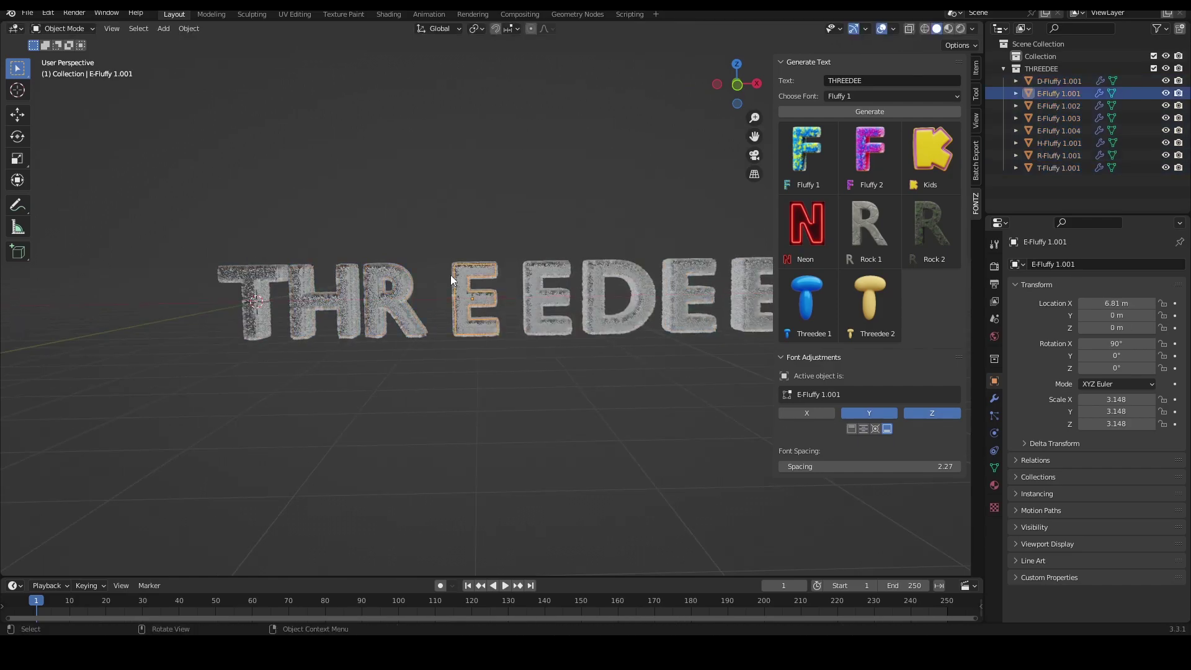
{"action": "key", "text": "g"}
{"action": "left_click", "coordinate": [531, 276]}
{"action": "left_click", "coordinate": [531, 272]}
{"action": "key", "text": "g"}
Move the D and the last two E letters along X to close the remaining gaps in THREEDEE
{"action": "key", "text": "x"}
{"action": "left_click", "coordinate": [599, 274]}
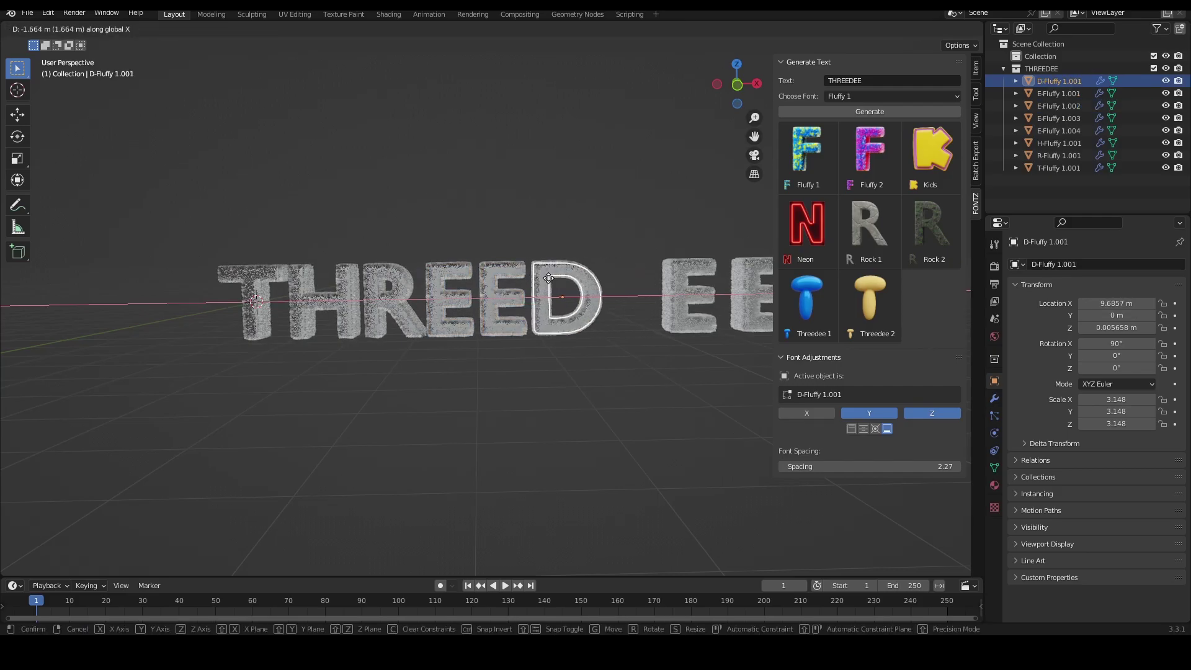
{"action": "left_click", "coordinate": [673, 276]}
{"action": "middle_click_drag", "start_coordinate": [591, 277], "coordinate": [501, 276], "text": "shift"}
{"action": "left_click", "coordinate": [646, 277]}
{"action": "key", "text": "g"}
{"action": "key", "text": "x"}
{"action": "left_click", "coordinate": [555, 360]}
{"action": "middle_click_drag", "start_coordinate": [525, 345], "coordinate": [561, 347], "text": "shift"}
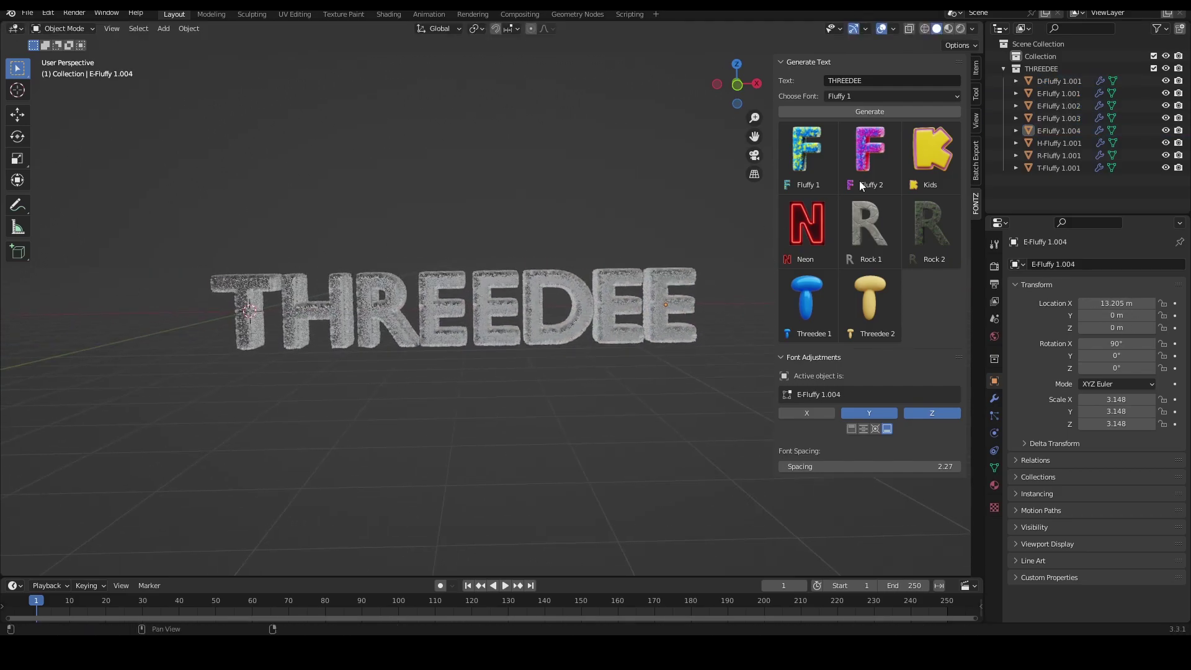
Generate the text FONTZ with the Fluffy 2 font
{"action": "left_click", "coordinate": [869, 96]}
{"action": "left_click", "coordinate": [865, 104]}
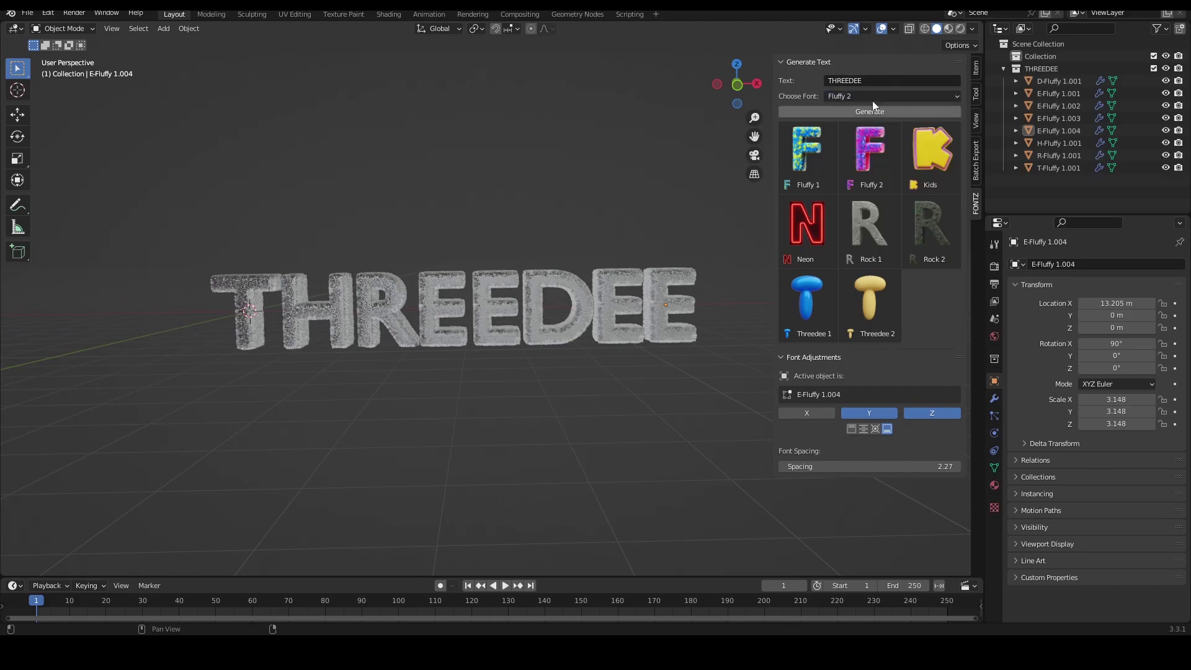
{"action": "left_click", "coordinate": [878, 82]}
{"action": "type", "text": "FONTZ"}
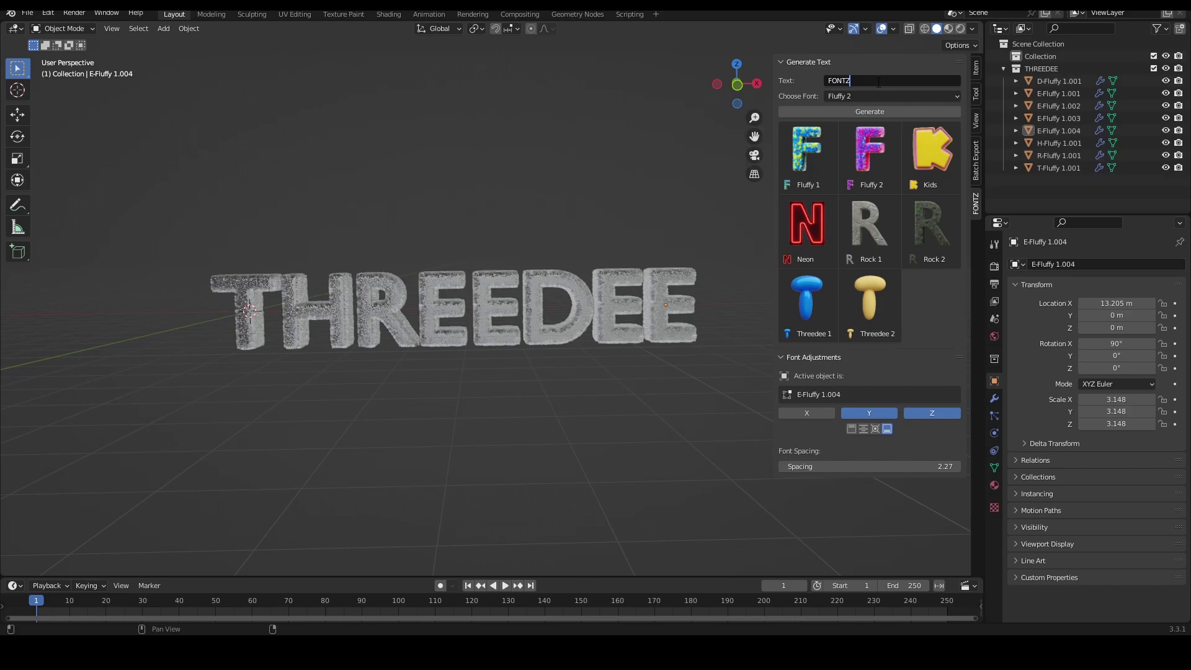
{"action": "key", "text": "Return"}
{"action": "left_click", "coordinate": [859, 111]}
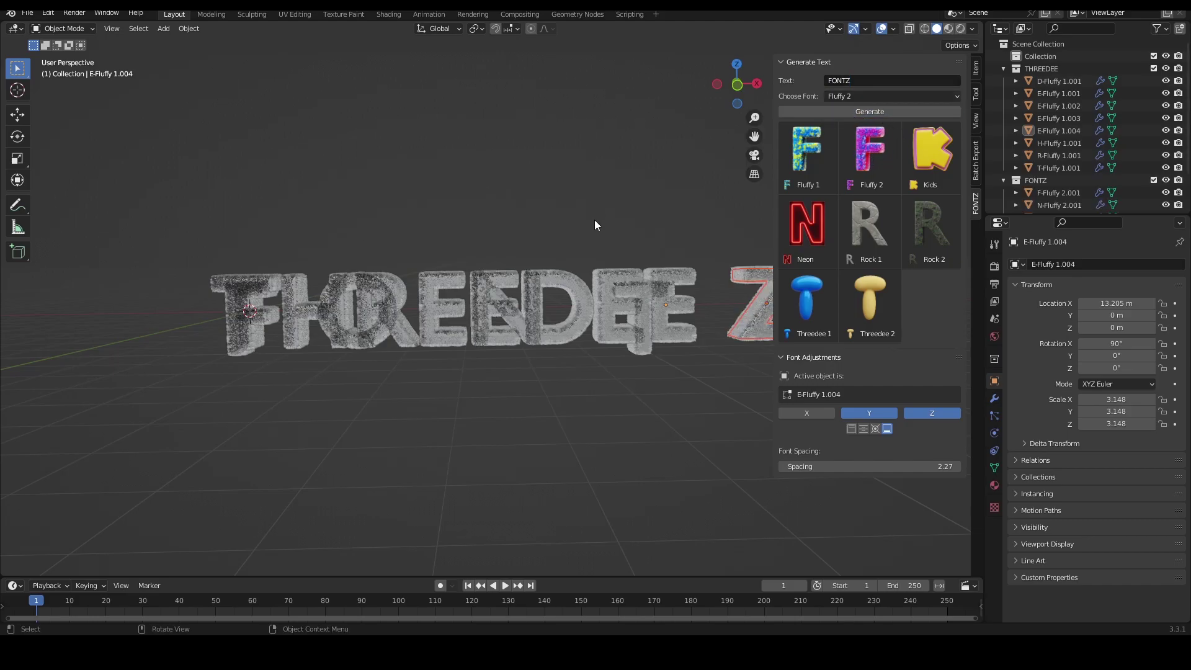
Collapse the THREEDEE collection, select all the FONTZ letters, and move them below the THREEDEE word and resize them
{"action": "left_click", "coordinate": [1040, 69]}
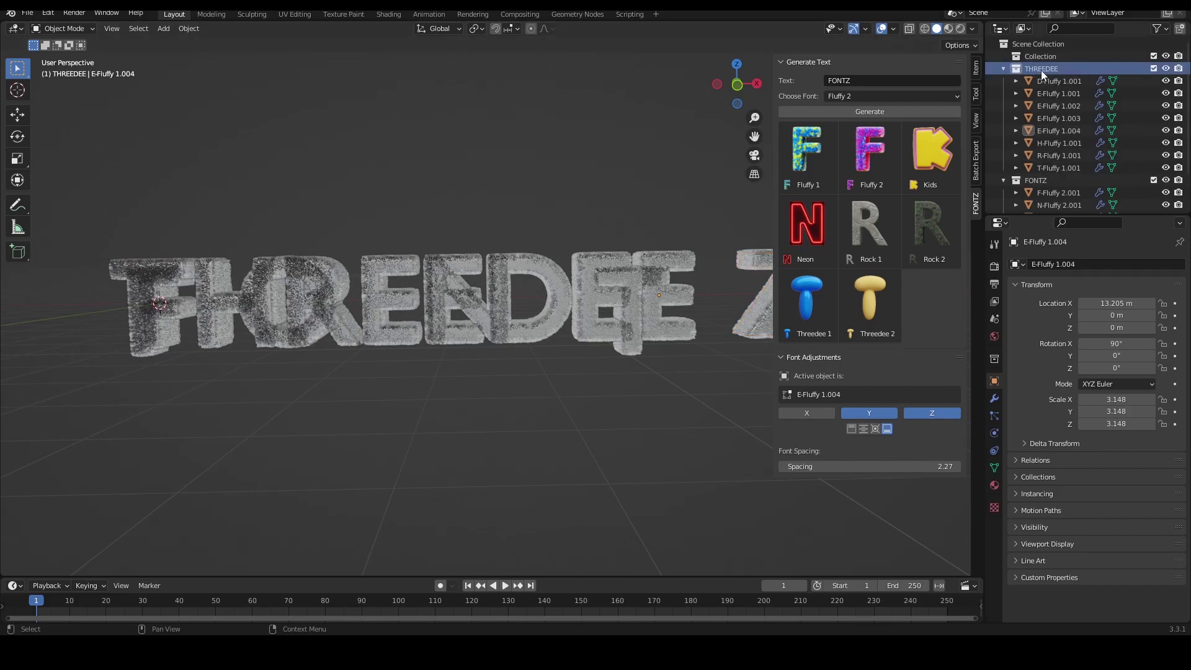
{"action": "left_click", "coordinate": [1003, 69]}
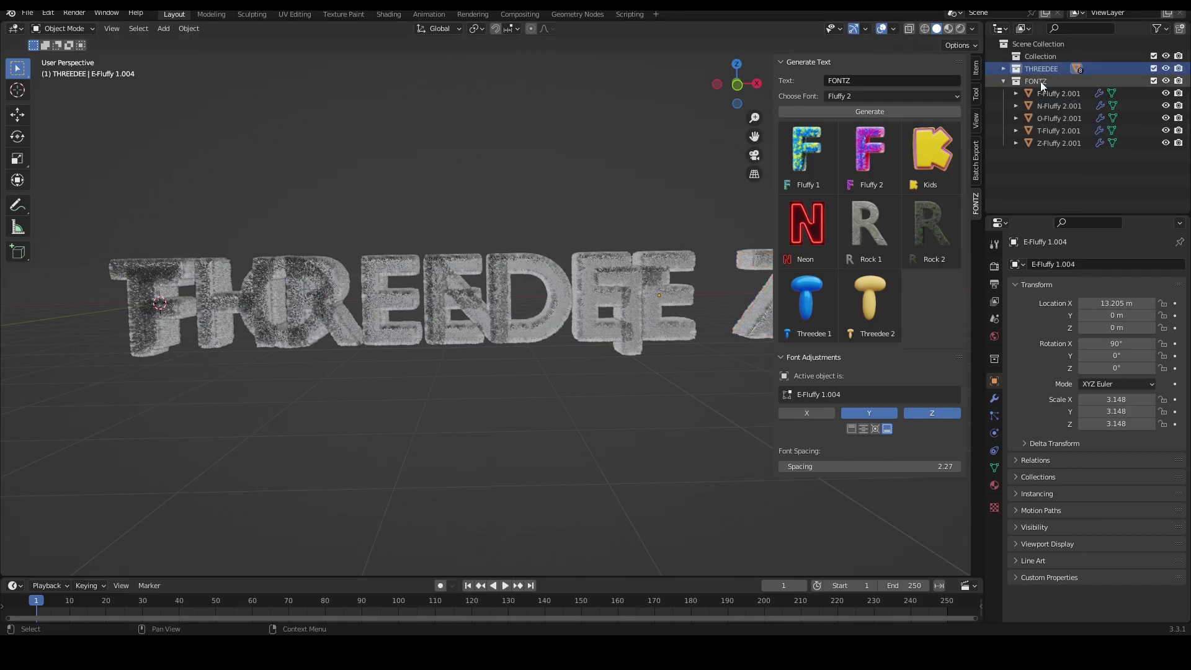
{"action": "left_click", "coordinate": [1058, 93]}
{"action": "left_click", "coordinate": [1067, 145], "text": "shift"}
{"action": "key", "text": "g"}
{"action": "left_click", "coordinate": [498, 345]}
{"action": "scroll", "coordinate": [498, 345], "scroll_direction": "down", "scroll_amount": 2}
{"action": "key", "text": "s"}
{"action": "left_click", "coordinate": [524, 350]}
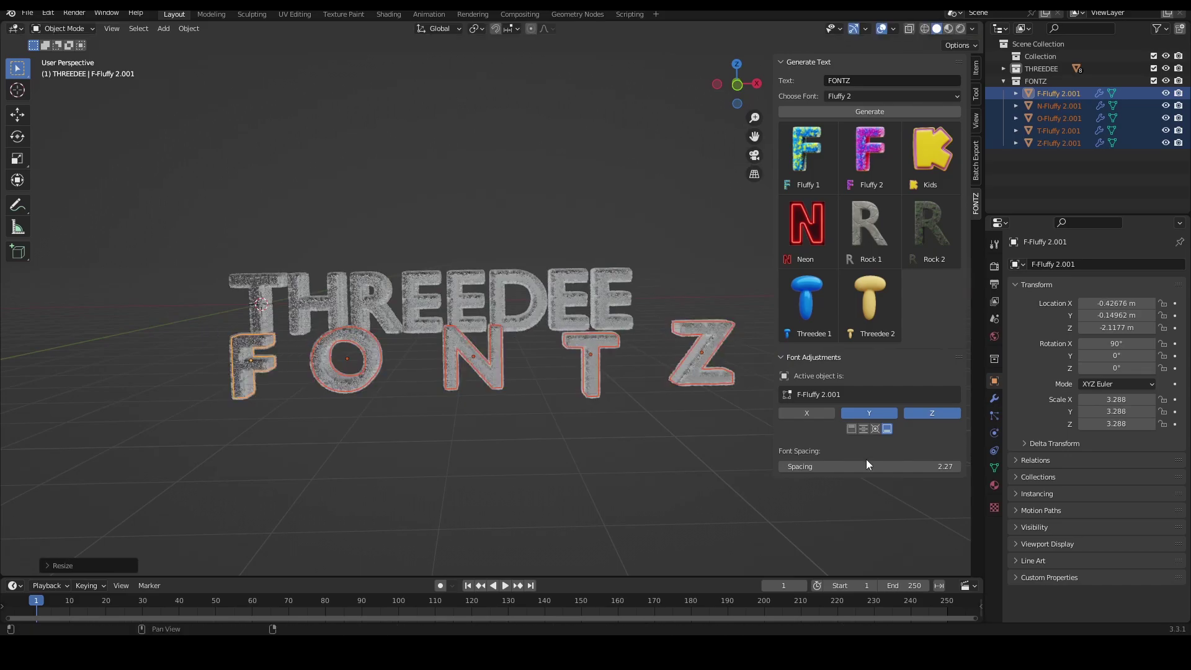
Set the font spacing of the selected FONTZ letters to about 2.33 and align them on the Z axis
{"action": "left_click_drag", "start_coordinate": [867, 466], "coordinate": [900, 466]}
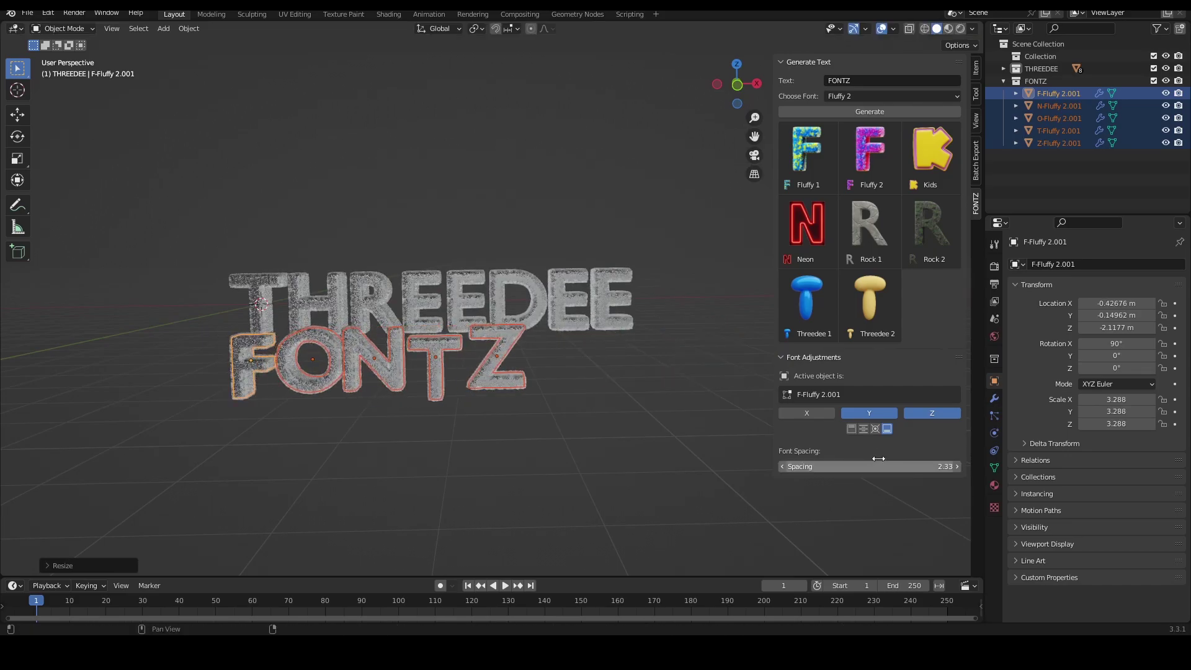
{"action": "left_click", "coordinate": [936, 413]}
{"action": "left_click", "coordinate": [936, 413]}
Tidy the positions of the FONTZ letters and centre the word beneath THREEDEE
{"action": "key", "text": "g"}
{"action": "left_click", "coordinate": [546, 383]}
{"action": "middle_click_drag", "start_coordinate": [536, 385], "coordinate": [411, 381]}
{"action": "key", "text": "g"}
{"action": "left_click", "coordinate": [568, 392]}
{"action": "key", "text": "g"}
{"action": "left_click", "coordinate": [386, 383]}
{"action": "key", "text": "g"}
{"action": "left_click", "coordinate": [421, 381]}
{"action": "left_click_drag", "start_coordinate": [304, 240], "coordinate": [687, 427]}
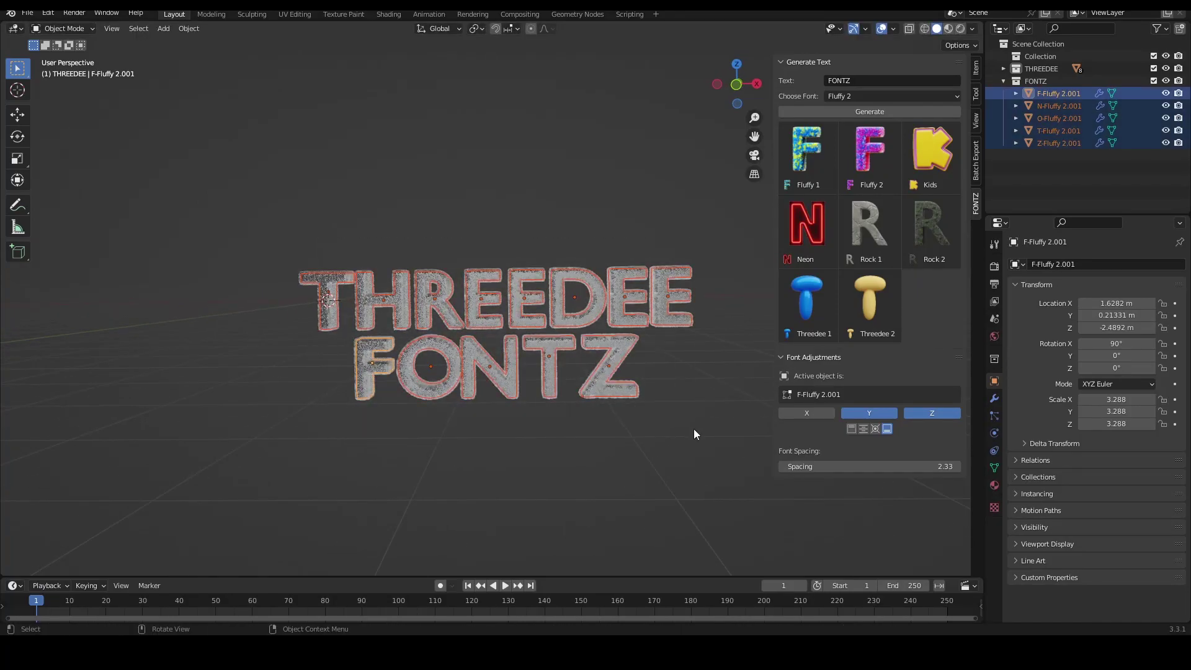
{"action": "left_click", "coordinate": [696, 427]}
{"action": "left_click", "coordinate": [856, 81]}
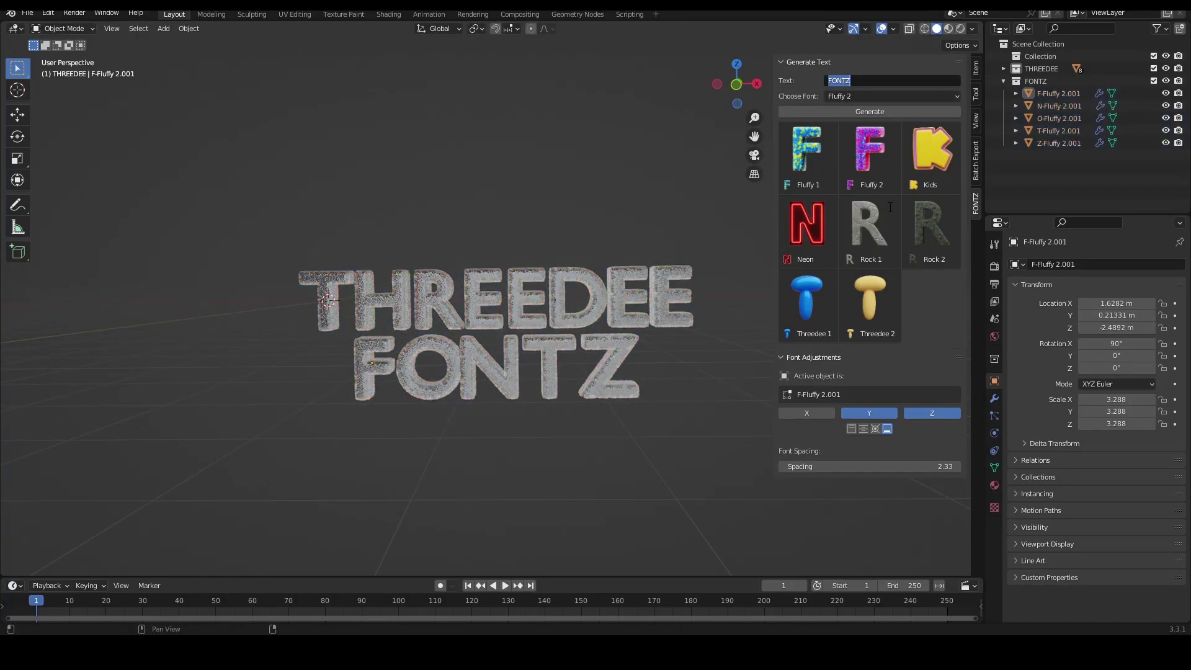
{"action": "key", "text": "Return"}
{"action": "left_click", "coordinate": [869, 112]}
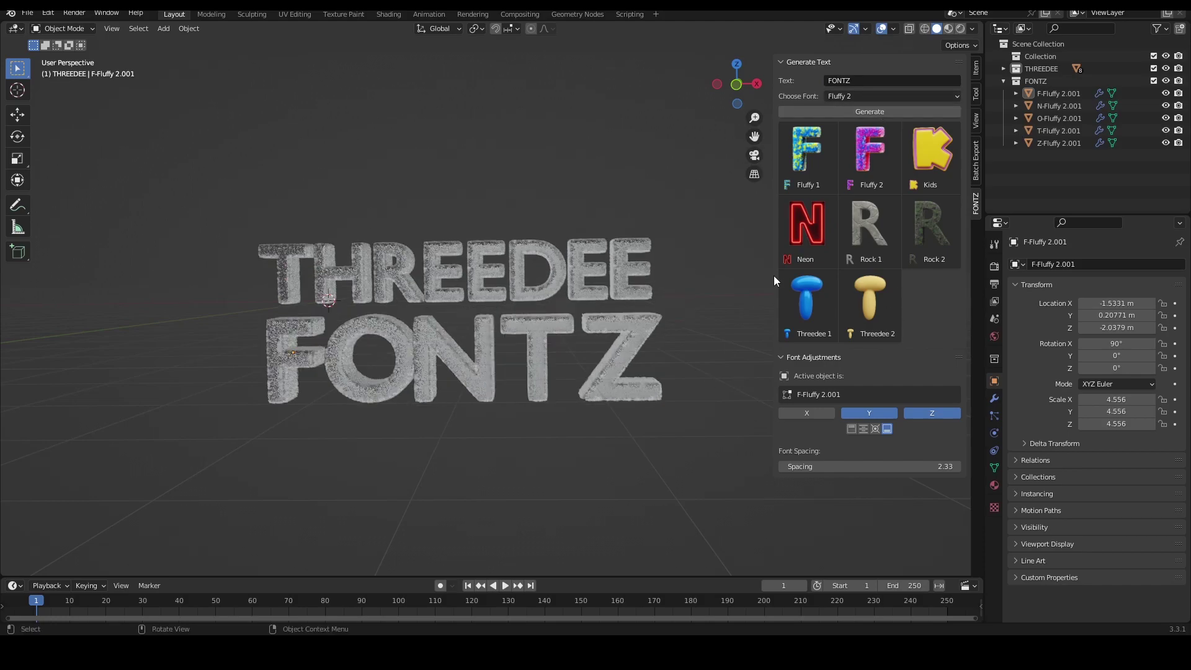
Recolour the Fluffy 1 material on the D of THREEDEE, changing the Base Color ramp stops to blue and turquoise
{"action": "left_click", "coordinate": [518, 253]}
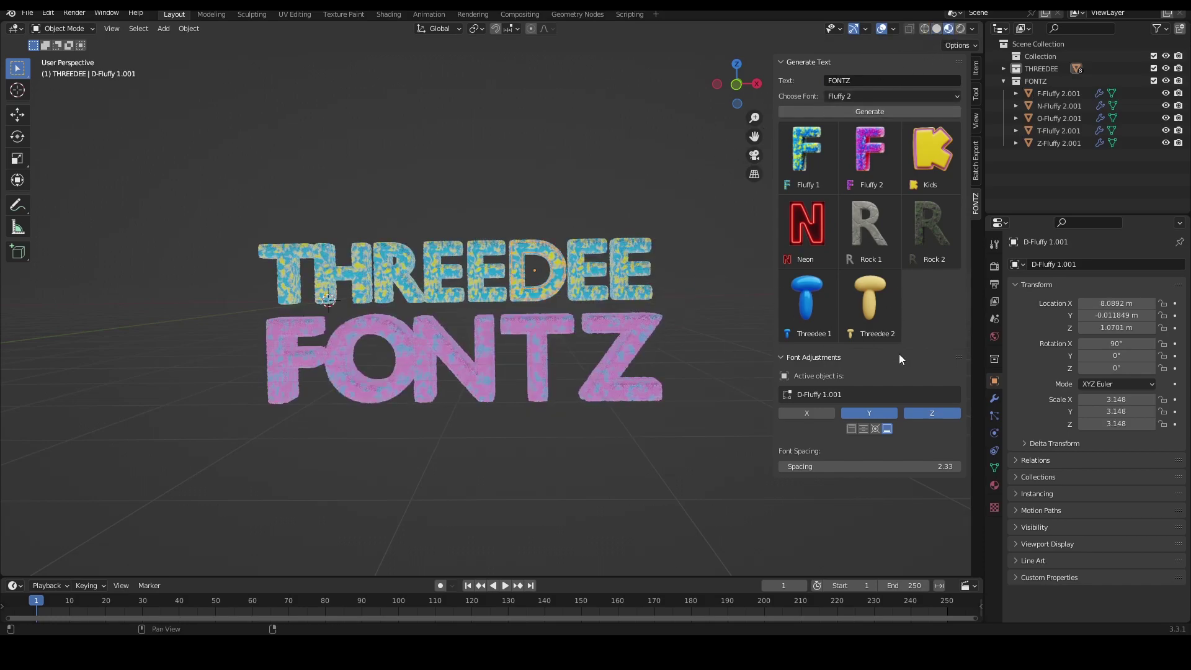
{"action": "left_click", "coordinate": [994, 486]}
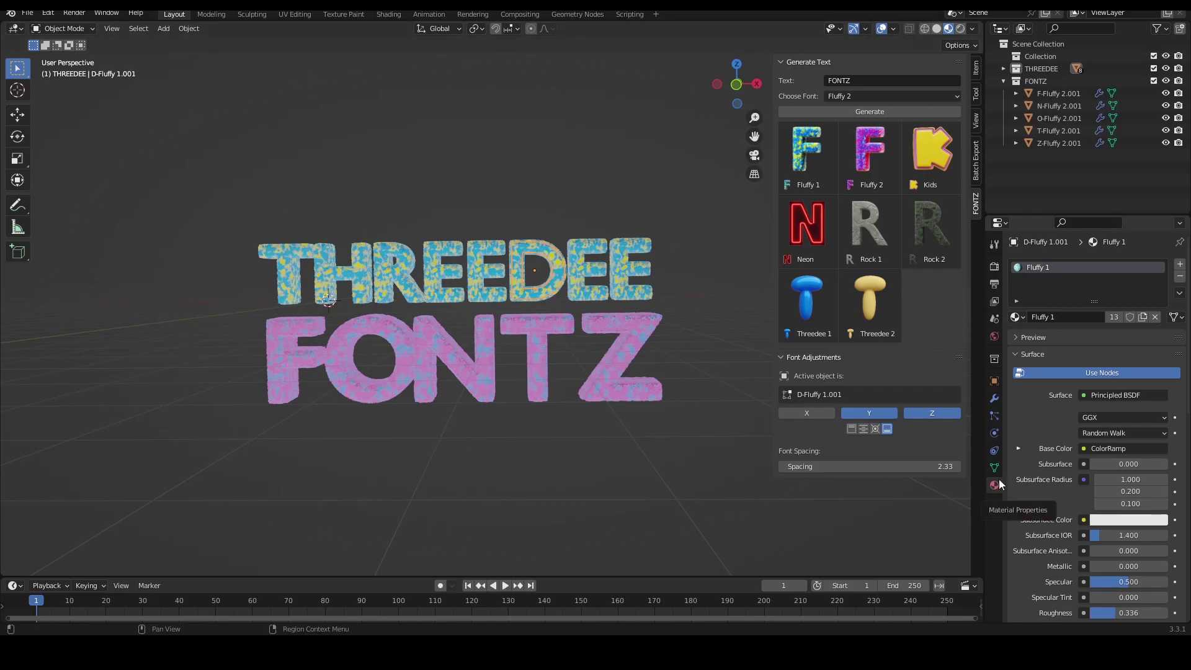
{"action": "scroll", "coordinate": [1035, 427], "scroll_direction": "down", "scroll_amount": 3}
{"action": "left_click", "coordinate": [1018, 375]}
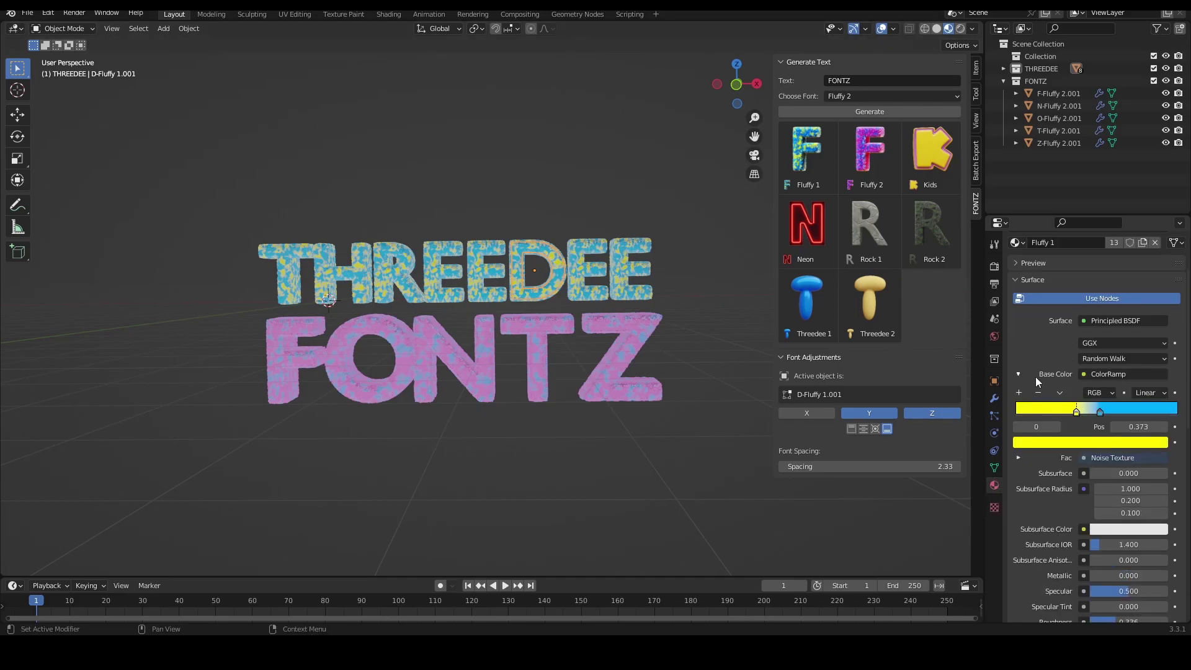
{"action": "left_click", "coordinate": [1089, 443]}
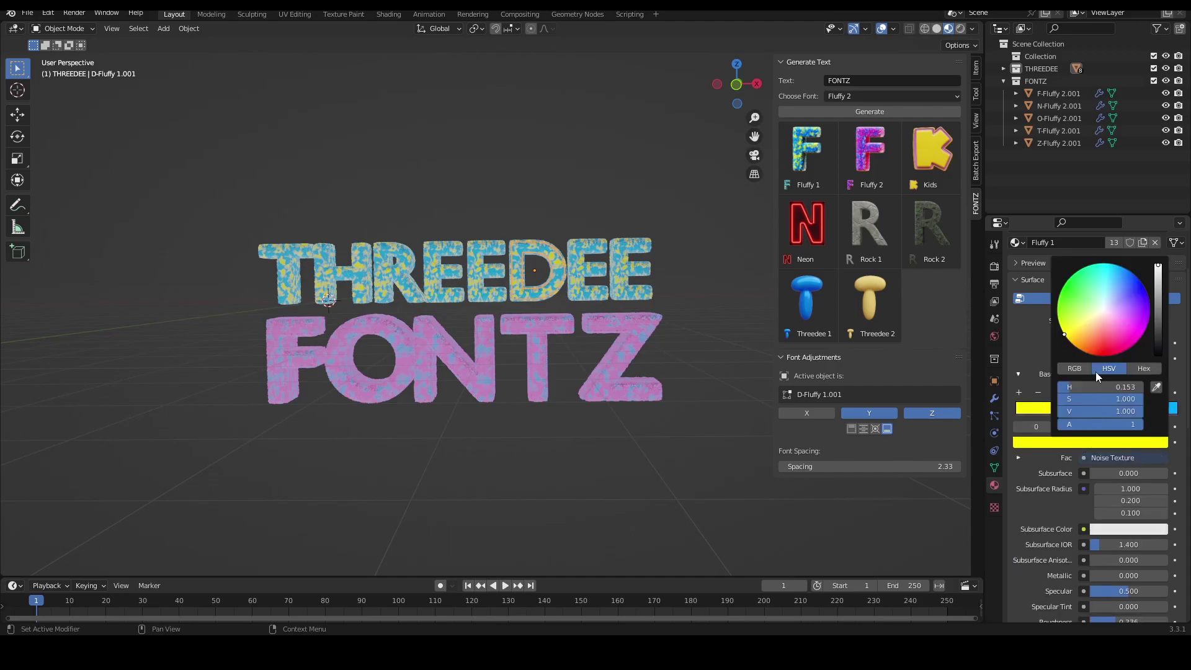
{"action": "mouse_move", "coordinate": [1097, 346]}
{"action": "left_mouse_down"}
{"action": "mouse_move", "coordinate": [1076, 342]}
{"action": "mouse_move", "coordinate": [1065, 316]}
{"action": "mouse_move", "coordinate": [1110, 312]}
{"action": "mouse_move", "coordinate": [1096, 343]}
{"action": "left_mouse_up"}
{"action": "left_click", "coordinate": [1100, 415]}
{"action": "left_click", "coordinate": [1101, 441]}
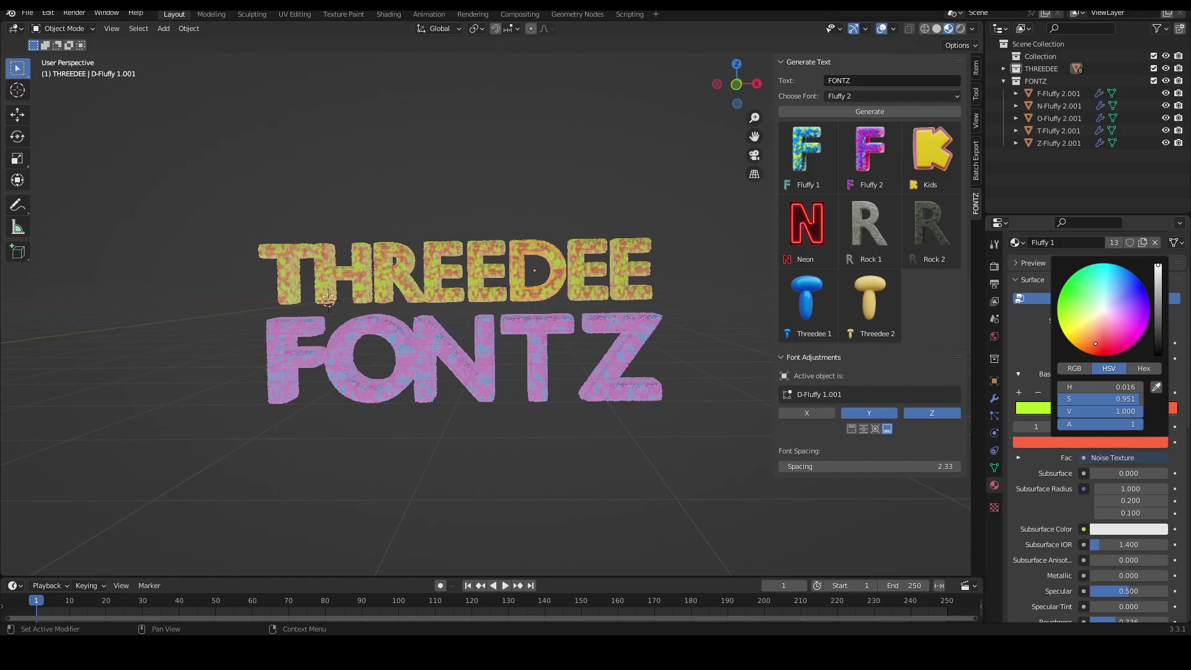
{"action": "left_click_drag", "start_coordinate": [1048, 386], "coordinate": [1111, 387]}
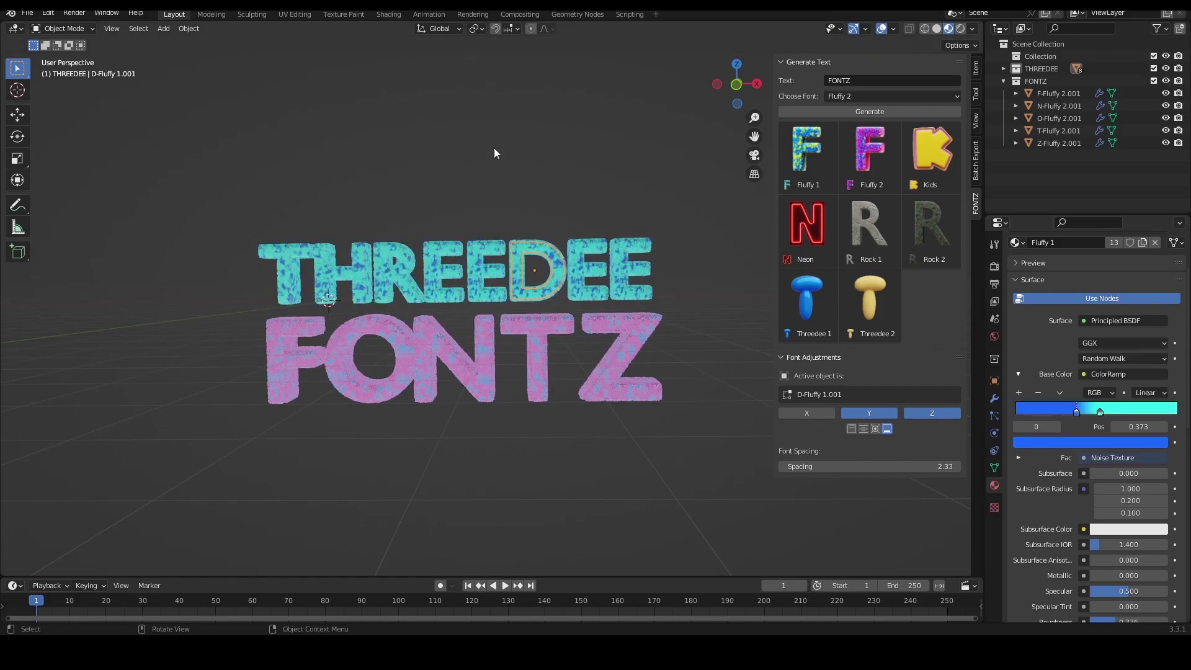
{"action": "left_click_drag", "start_coordinate": [221, 224], "coordinate": [668, 282]}
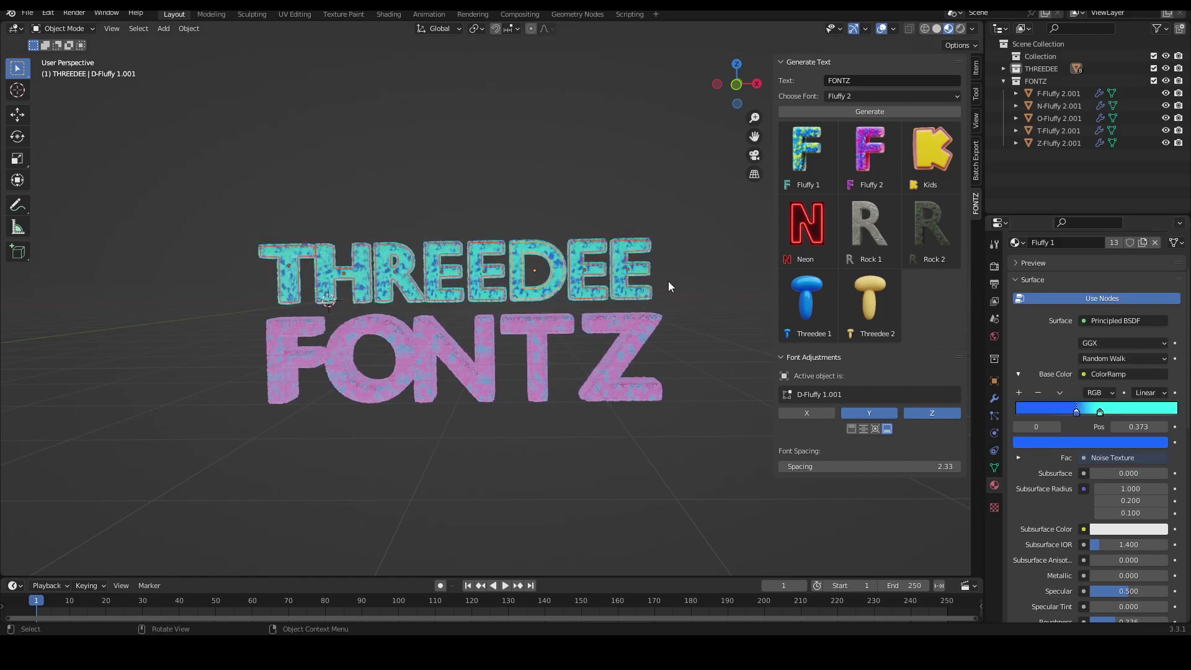
{"action": "key", "text": "s"}
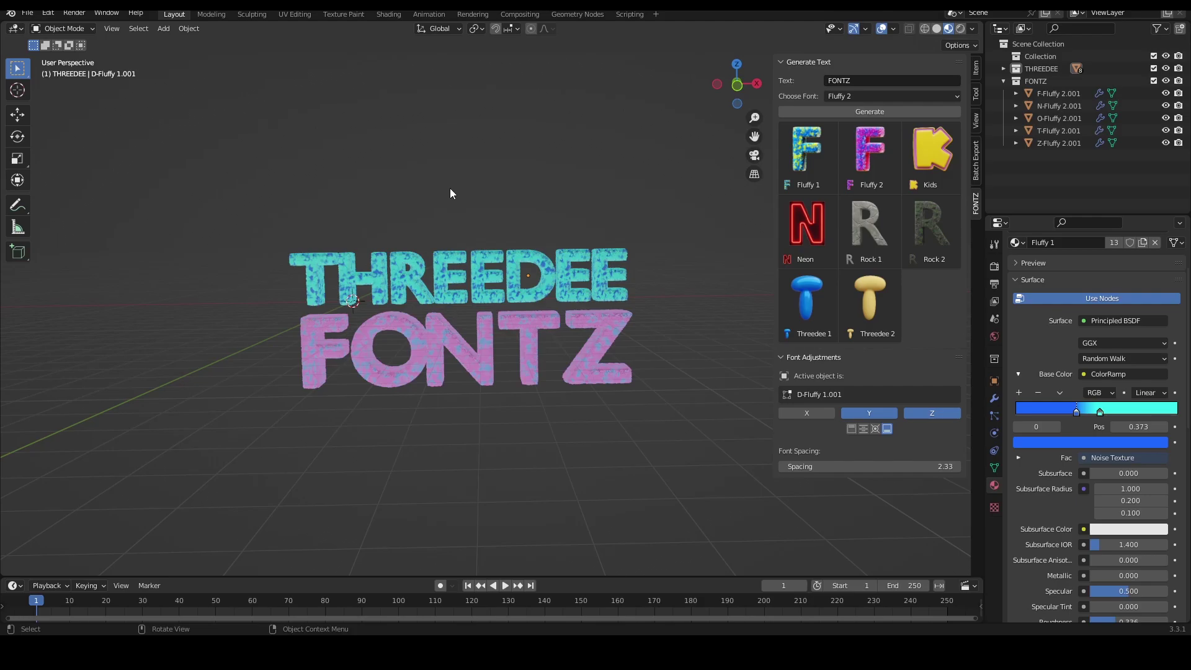
Light the world with the brown_photostudio_07_4k.exr environment texture and make the film background transparent
{"action": "left_click", "coordinate": [993, 335]}
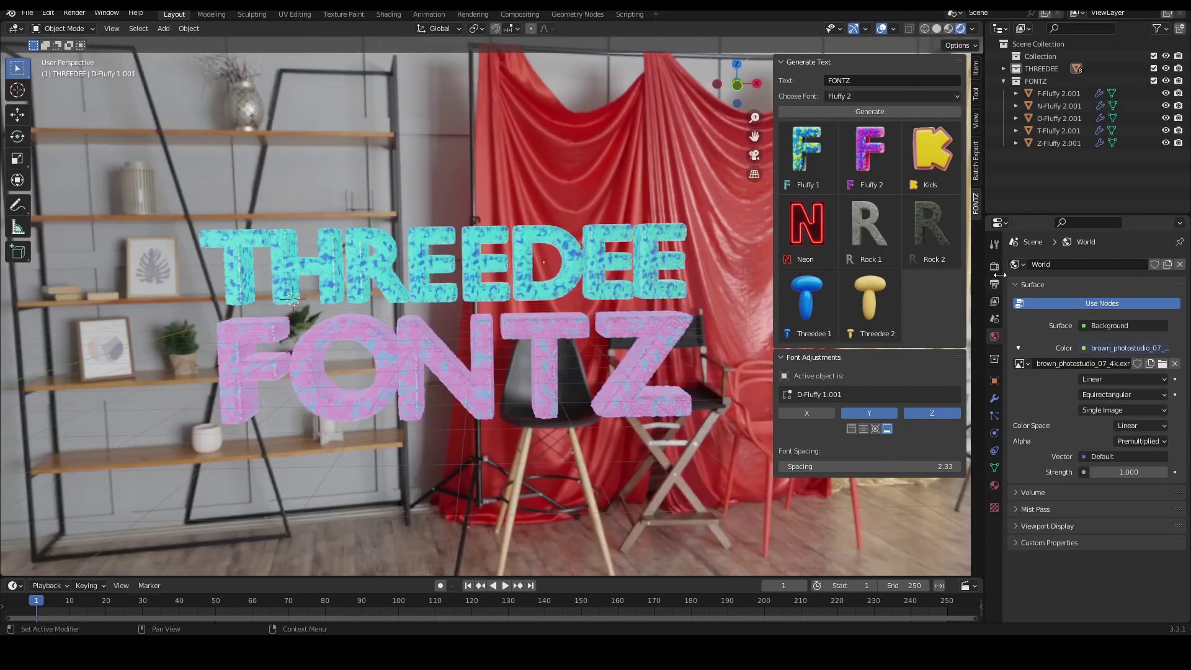
{"action": "left_click", "coordinate": [995, 266]}
{"action": "left_click", "coordinate": [1015, 537]}
{"action": "left_click", "coordinate": [1085, 568]}
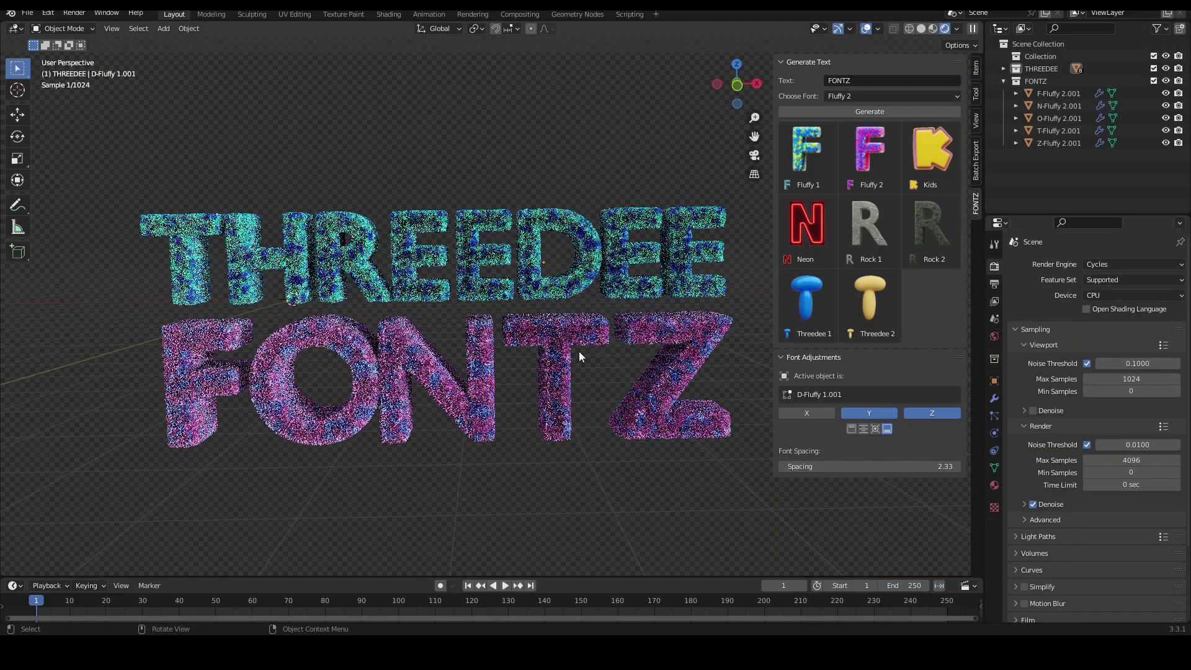
Set the render engine to Cycles and inspect the rendered fluffy letters up close and from an angle
{"action": "scroll", "coordinate": [579, 351], "scroll_direction": "down", "scroll_amount": 1}
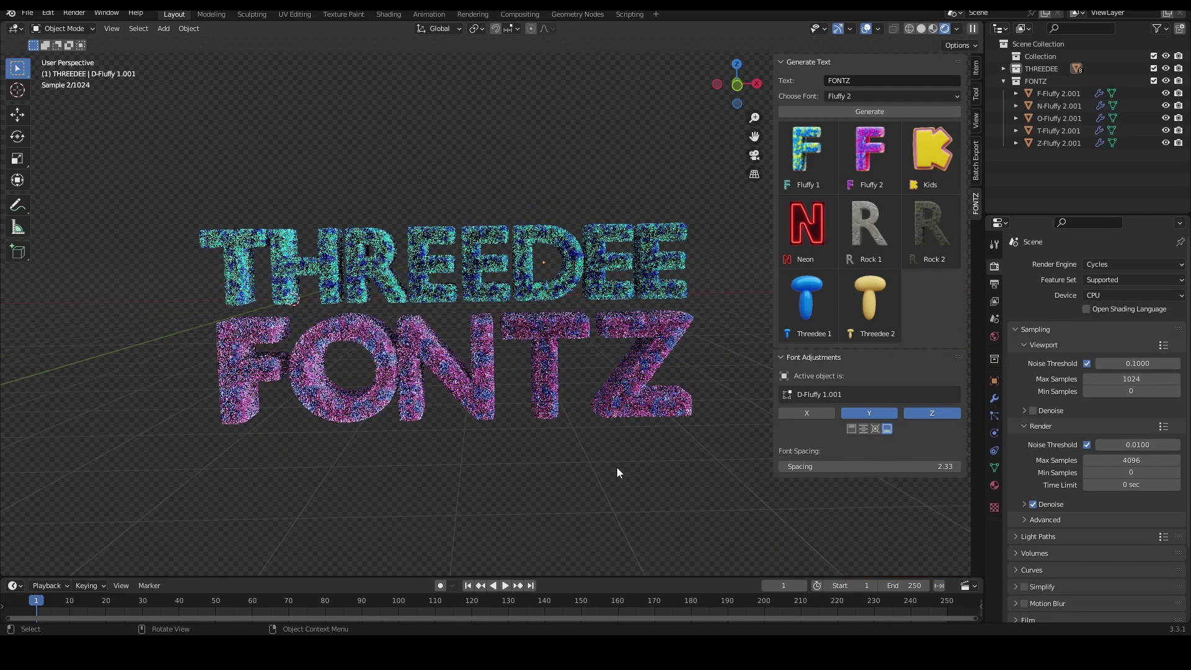
{"action": "scroll", "coordinate": [577, 371], "scroll_direction": "up", "scroll_amount": 1}
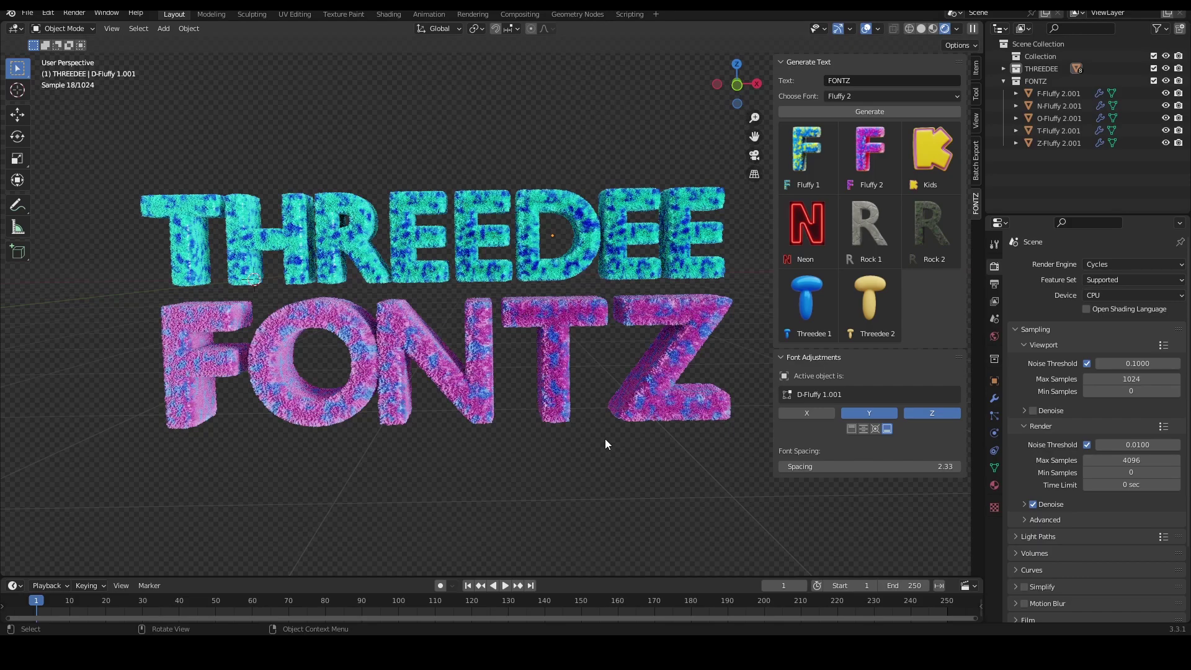
{"action": "middle_click_drag", "start_coordinate": [673, 181], "coordinate": [421, 285]}
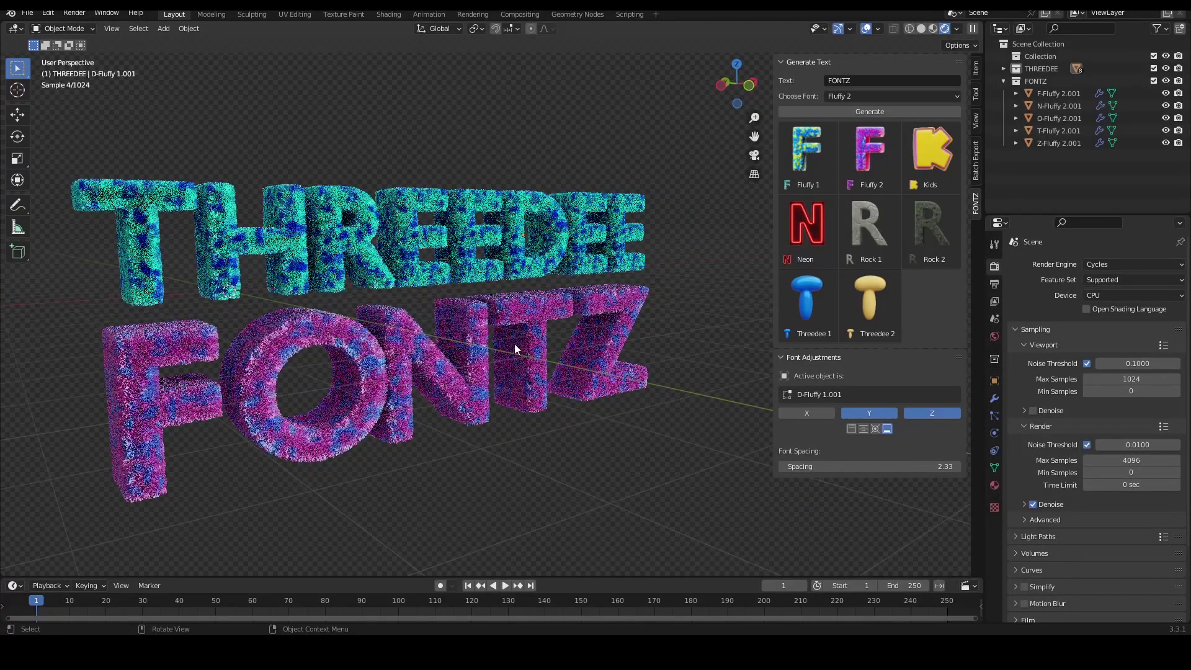
{"action": "middle_click_drag", "start_coordinate": [515, 344], "coordinate": [638, 440]}
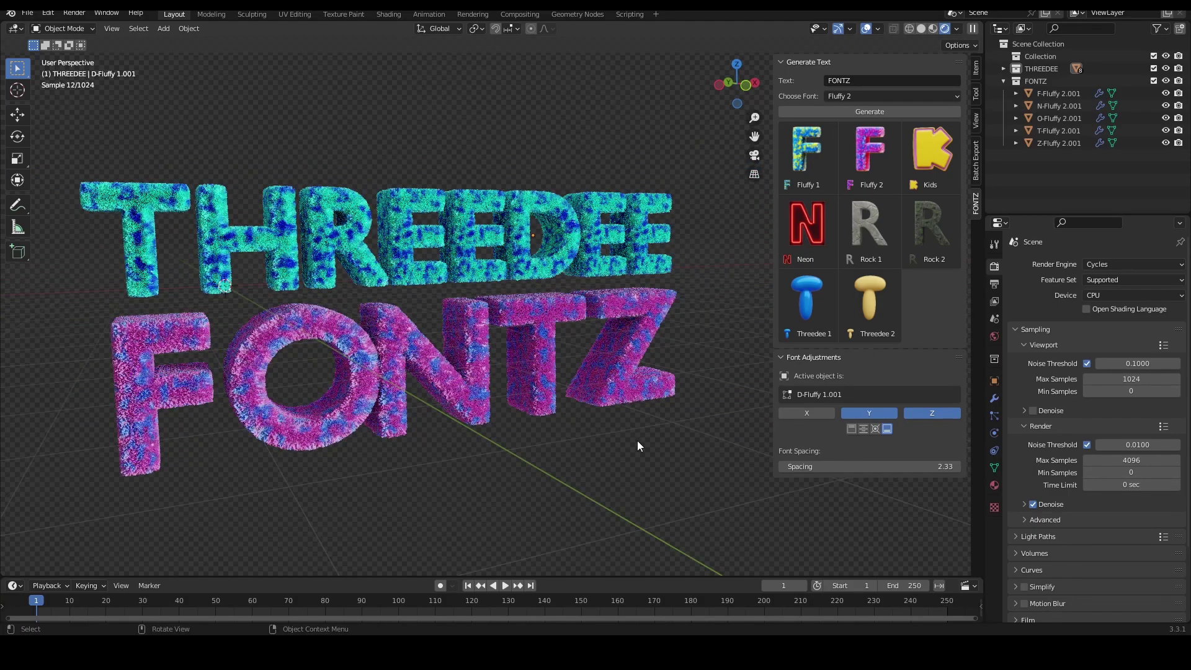